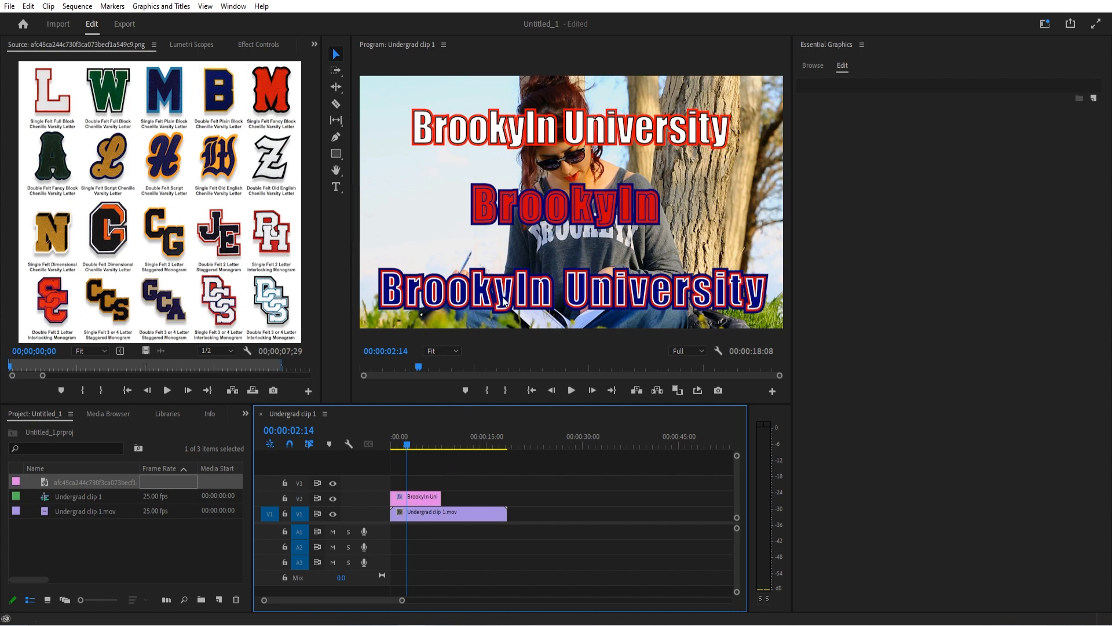
# Delete the existing Brooklyn University title clip above the video clip in the sequence
pyautogui.click(436, 512)
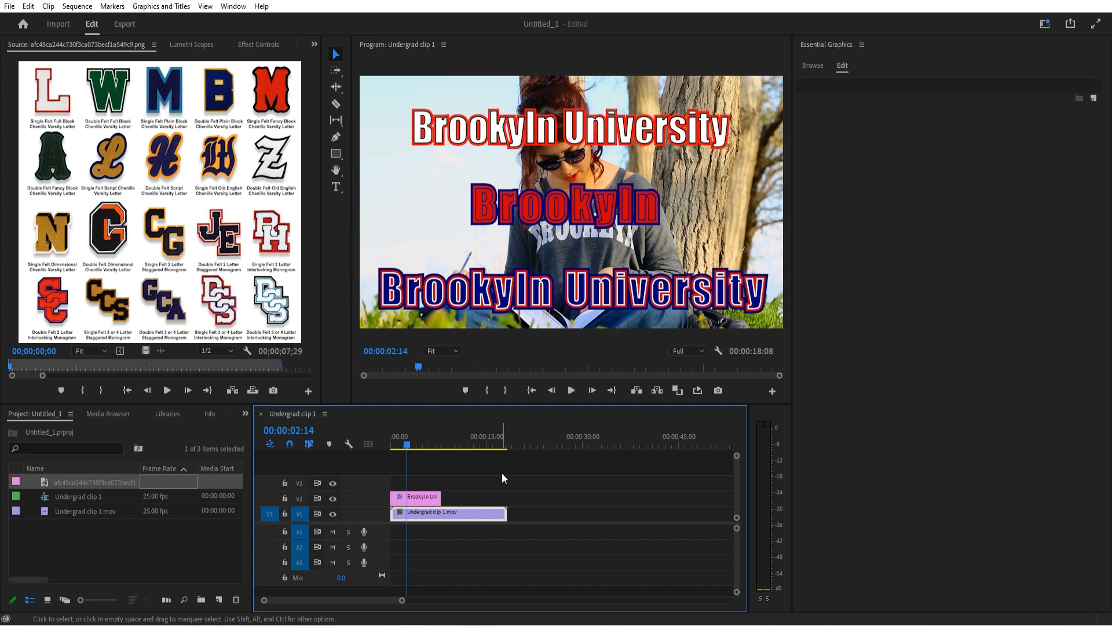
pyautogui.click(423, 500)
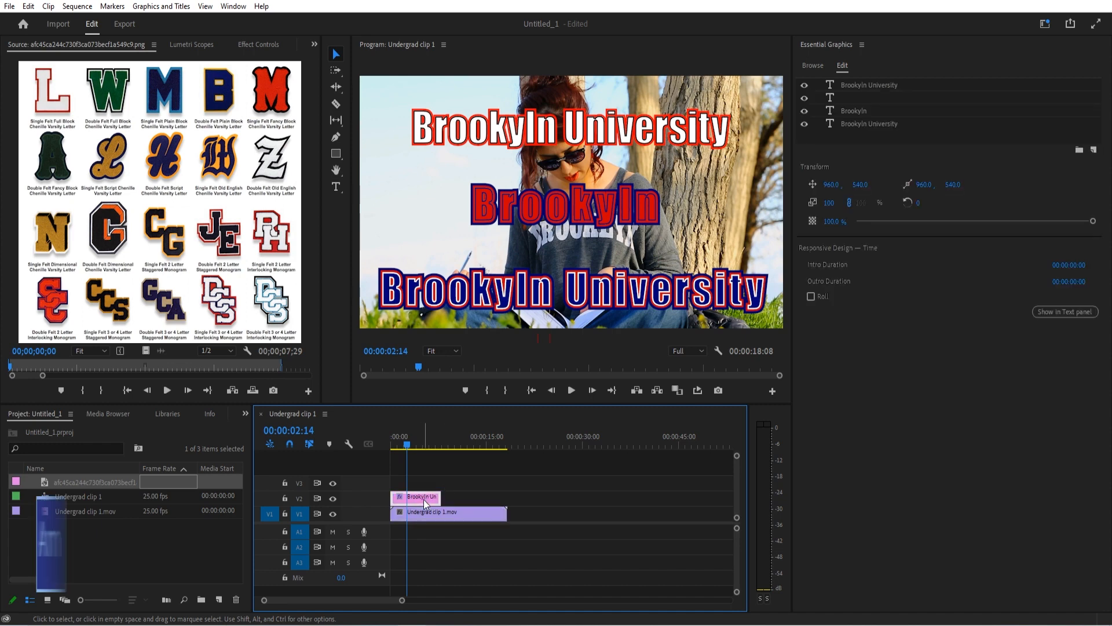
pyautogui.press('Delete')
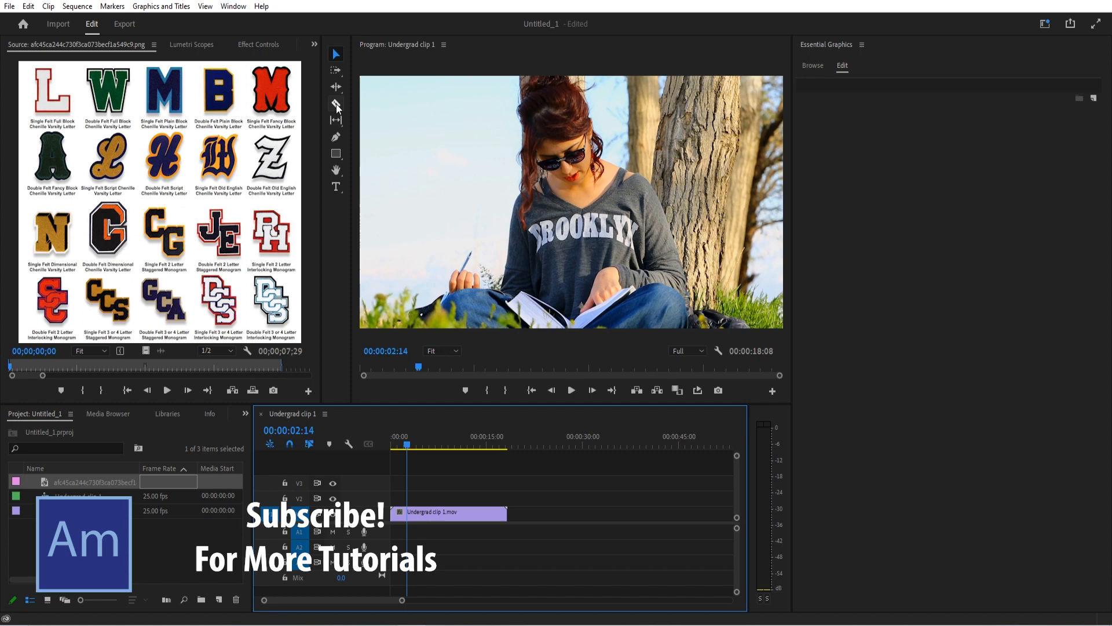
# Add a text layer reading "BROOKLYN" over the video frame
pyautogui.click(336, 186)
pyautogui.click(463, 194)
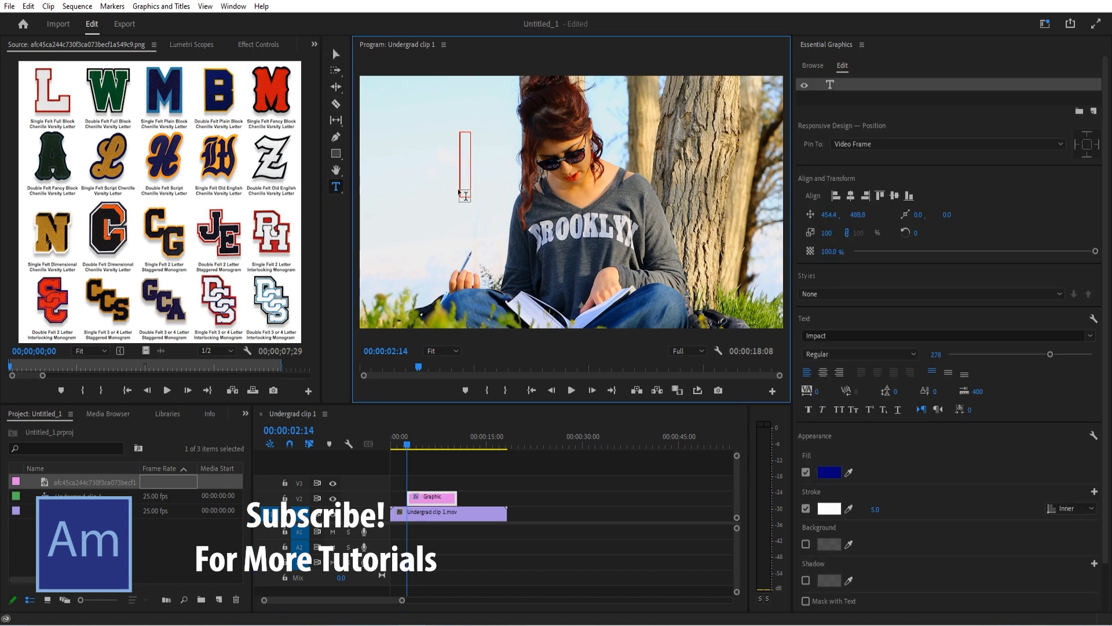
pyautogui.write('BROOKLU')
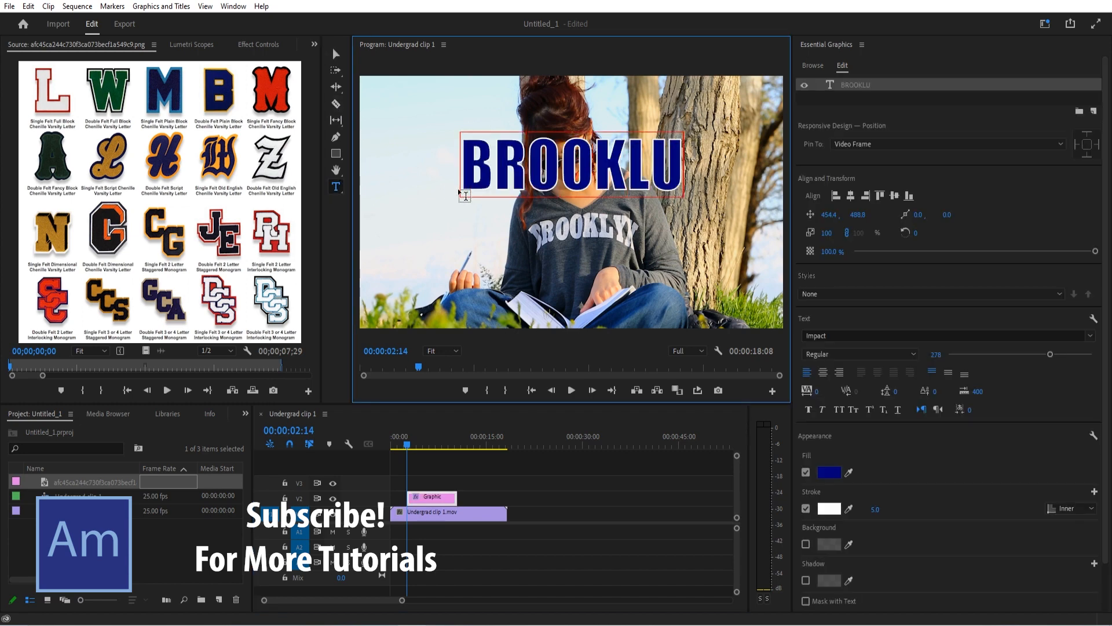
pyautogui.write('N')
pyautogui.press('BackSpace')
pyautogui.press('BackSpace')
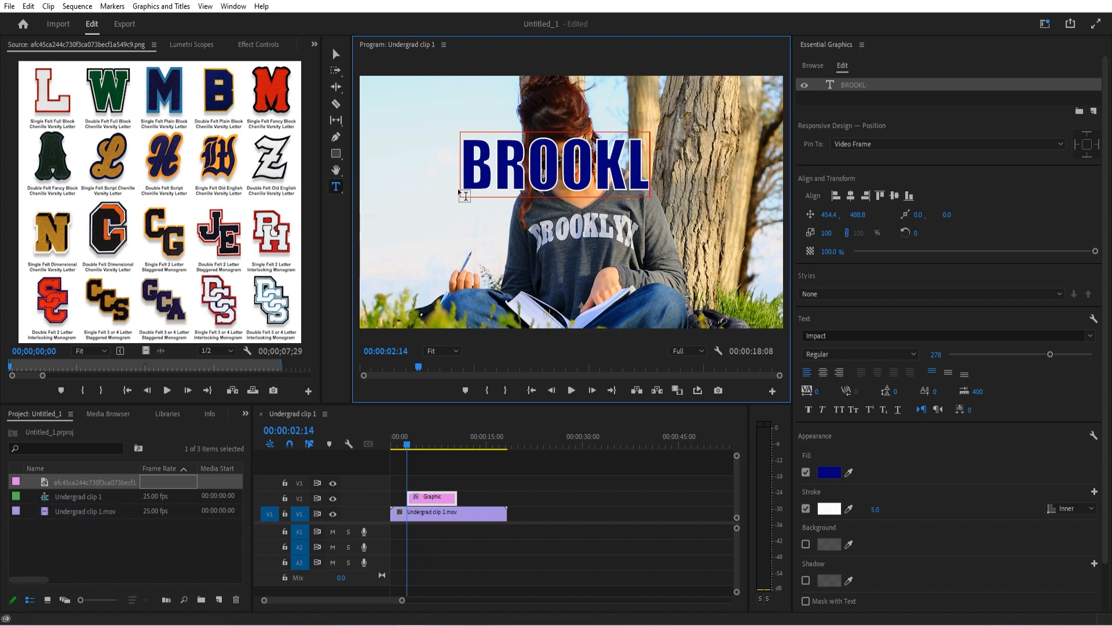
pyautogui.write('YN')
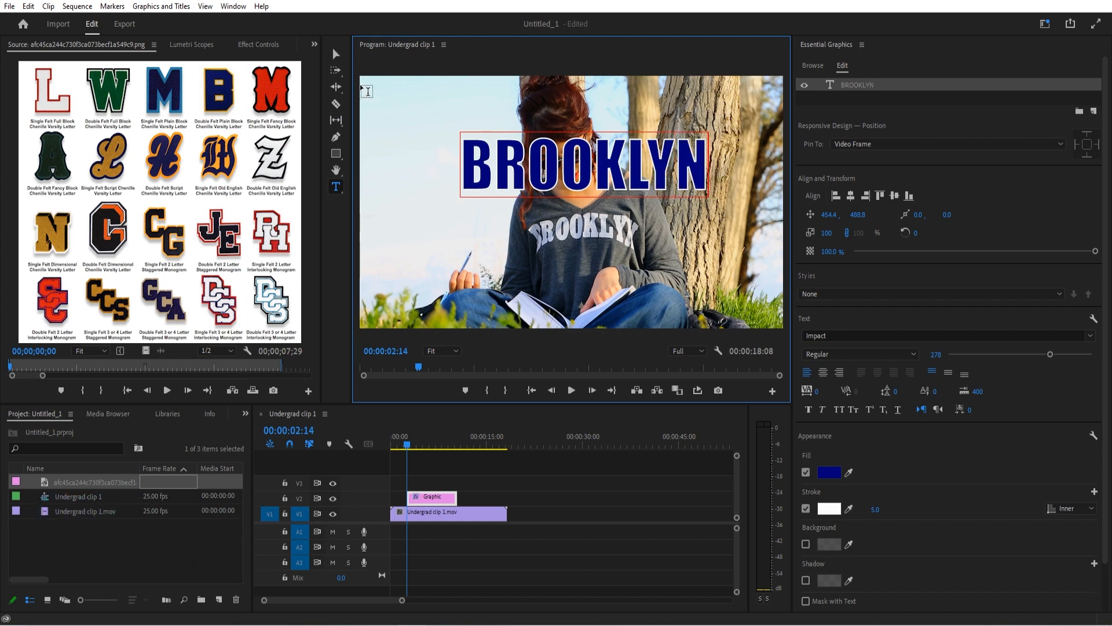
# Center the BROOKLYN text horizontally and vertically in the video frame
pyautogui.click(335, 53)
pyautogui.moveTo(605, 177); pyautogui.dragTo(581, 255)
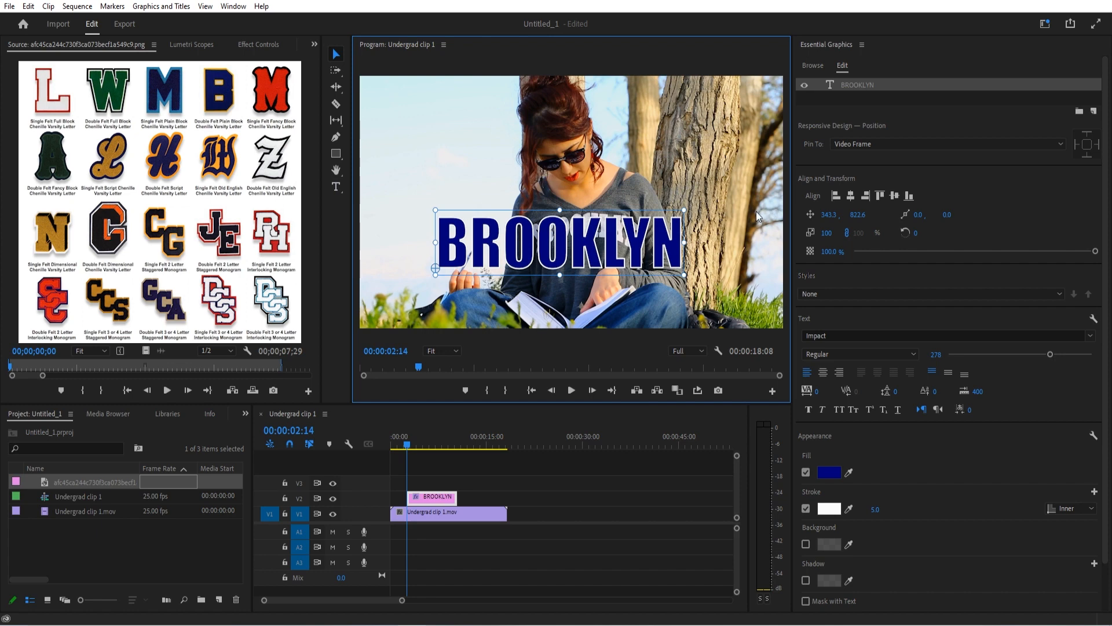
pyautogui.click(837, 197)
pyautogui.click(851, 196)
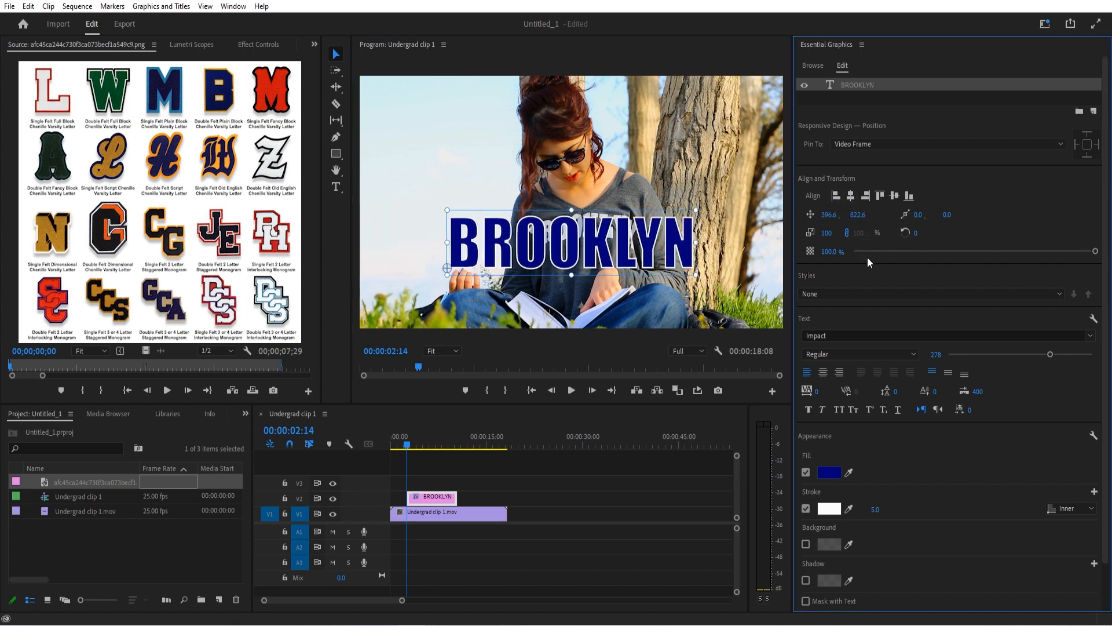
pyautogui.click(895, 197)
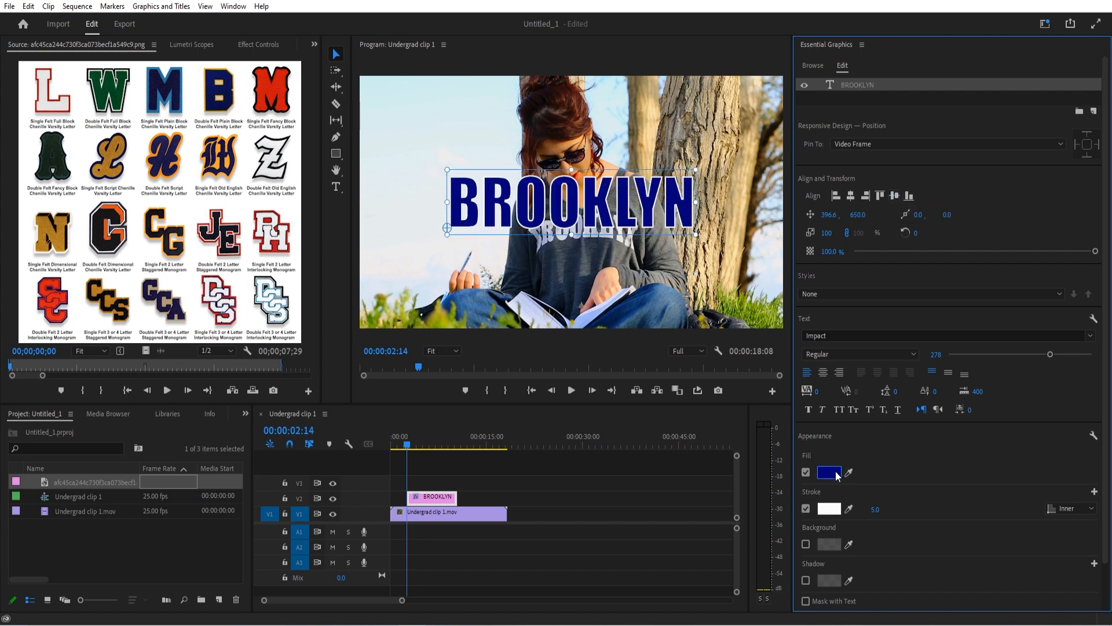
# Darken the BROOKLYN text's fill, replacing the blue with a very dark navy sampled with the eyedropper
pyautogui.doubleClick(561, 208)
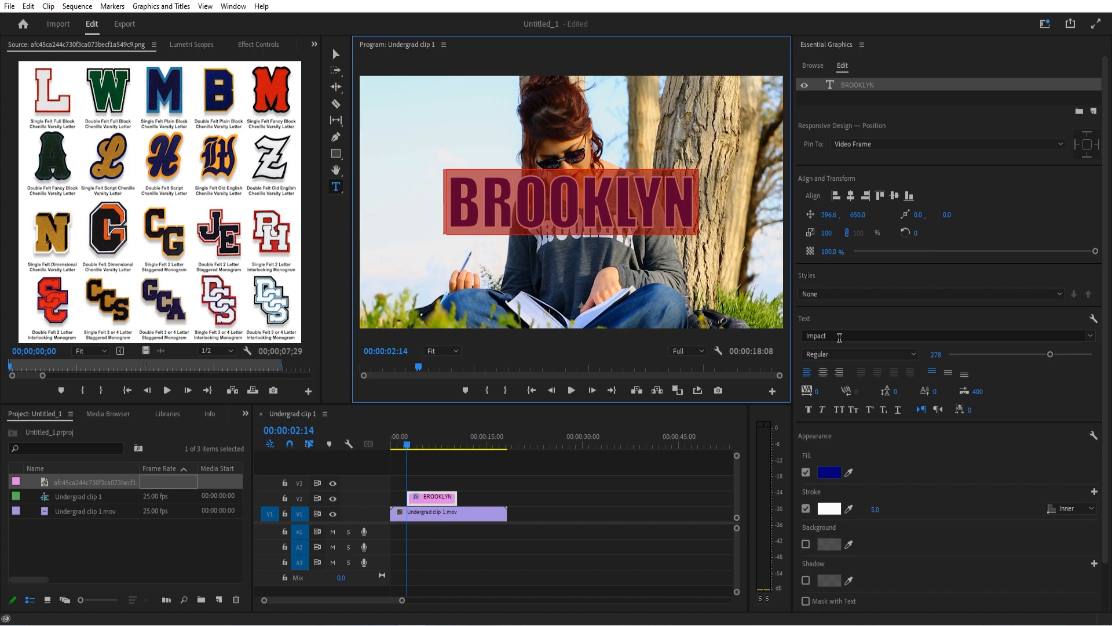
pyautogui.click(829, 472)
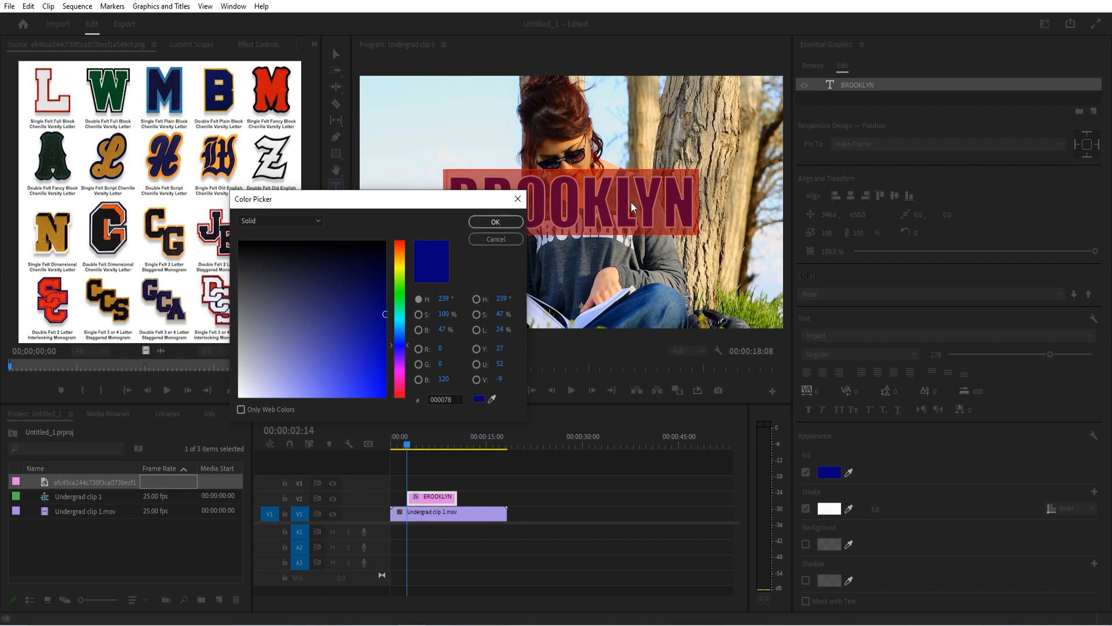
pyautogui.moveTo(380, 325); pyautogui.dragTo(380, 273)
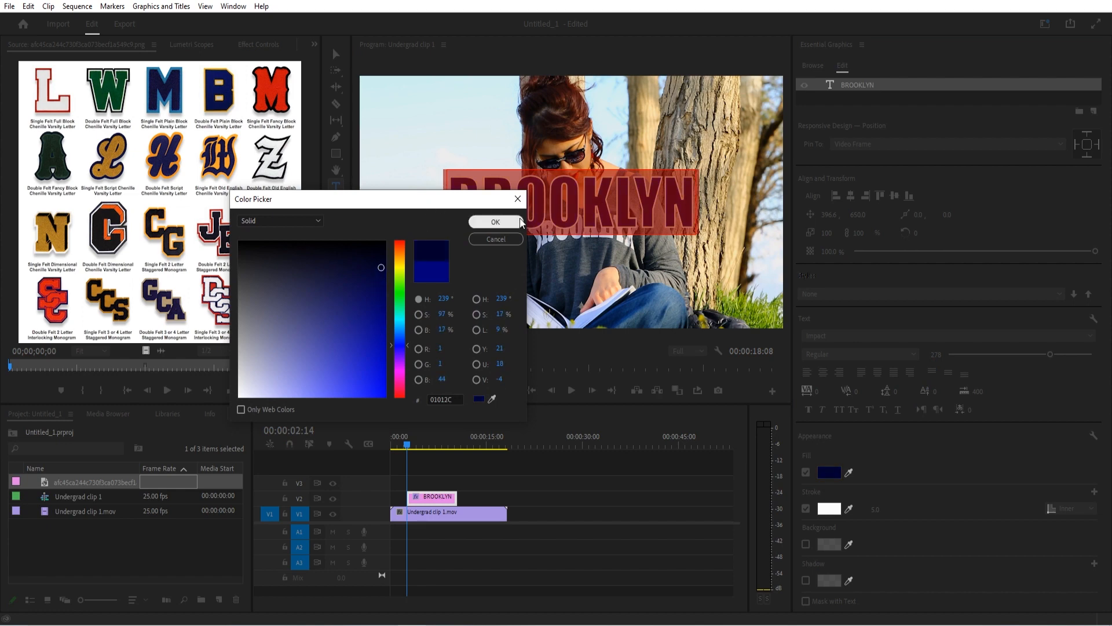
pyautogui.click(499, 221)
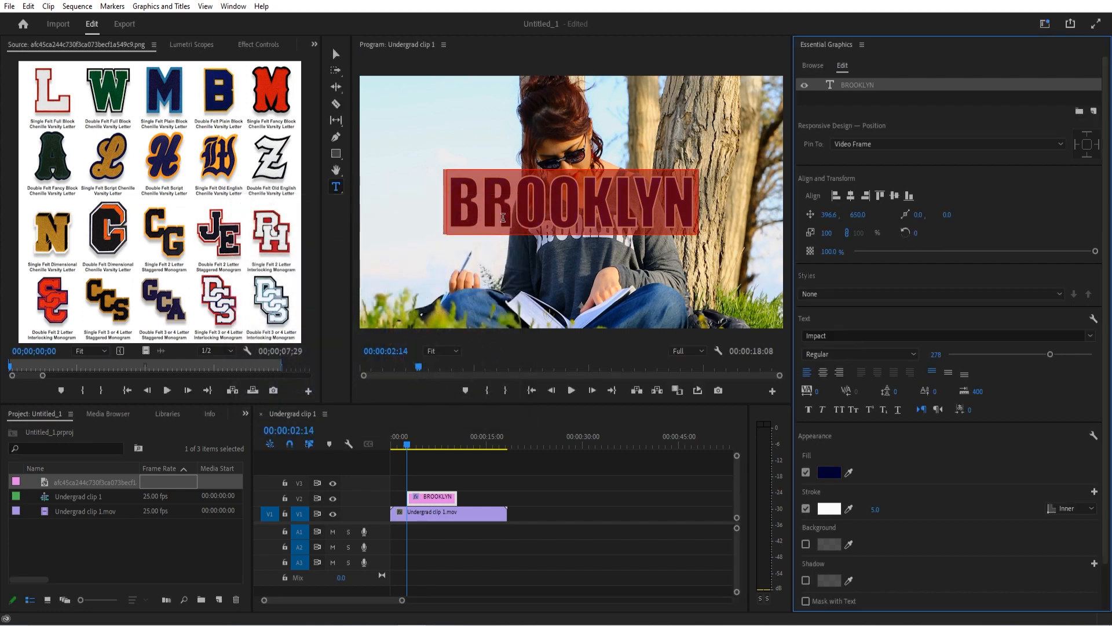
pyautogui.click(849, 473)
pyautogui.click(549, 217)
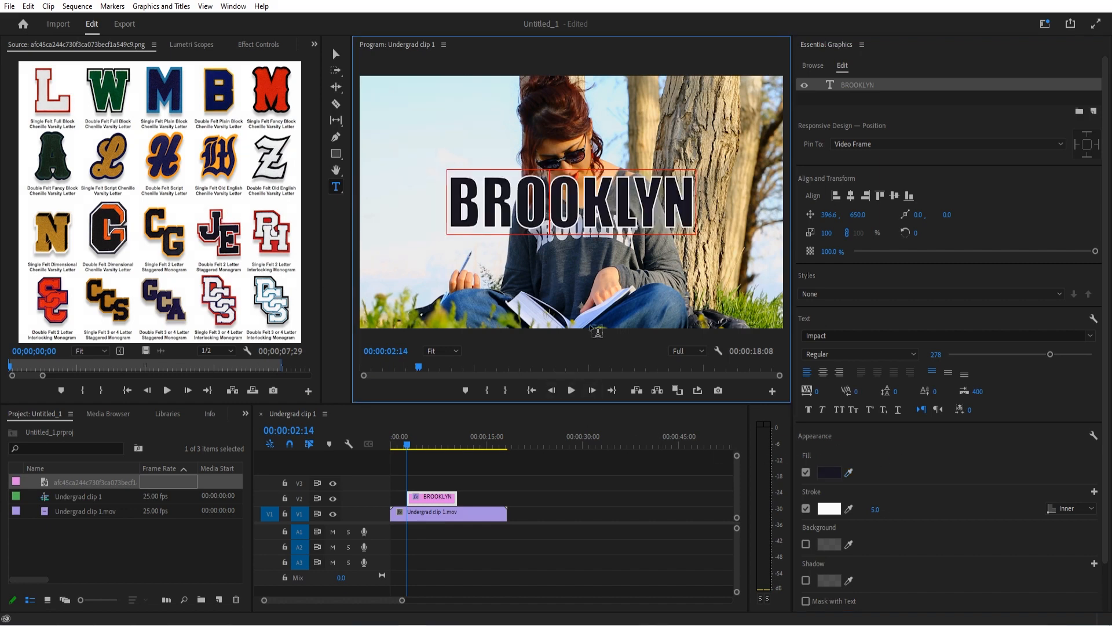
# Select the whole BROOKLYN text and examine the position options for its white stroke, leaving it on Inner
pyautogui.doubleClick(572, 195)
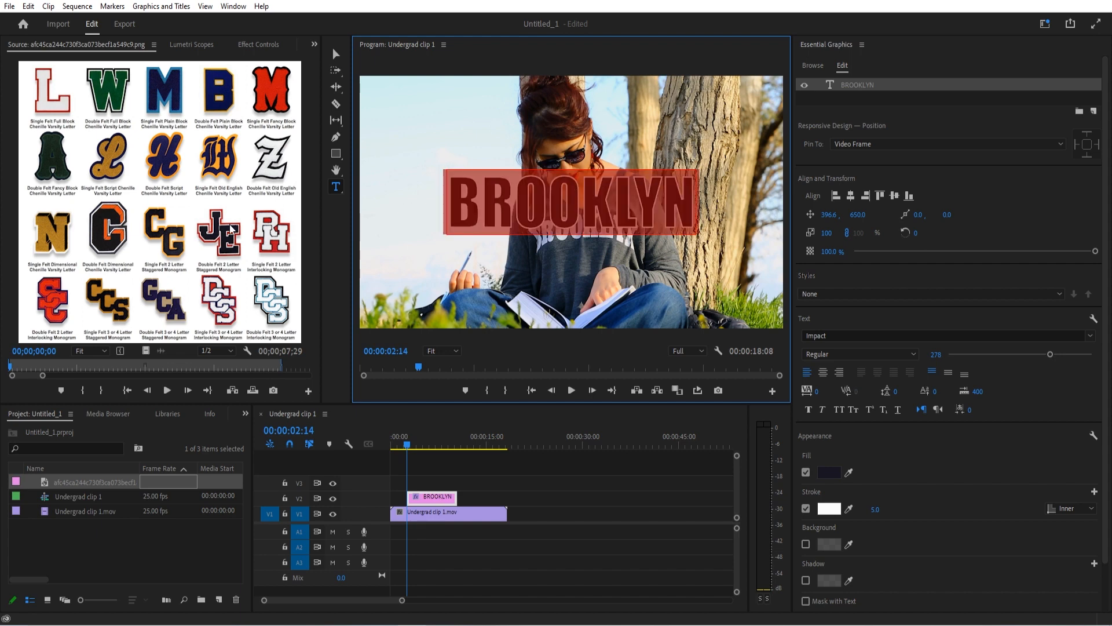
pyautogui.click(912, 497)
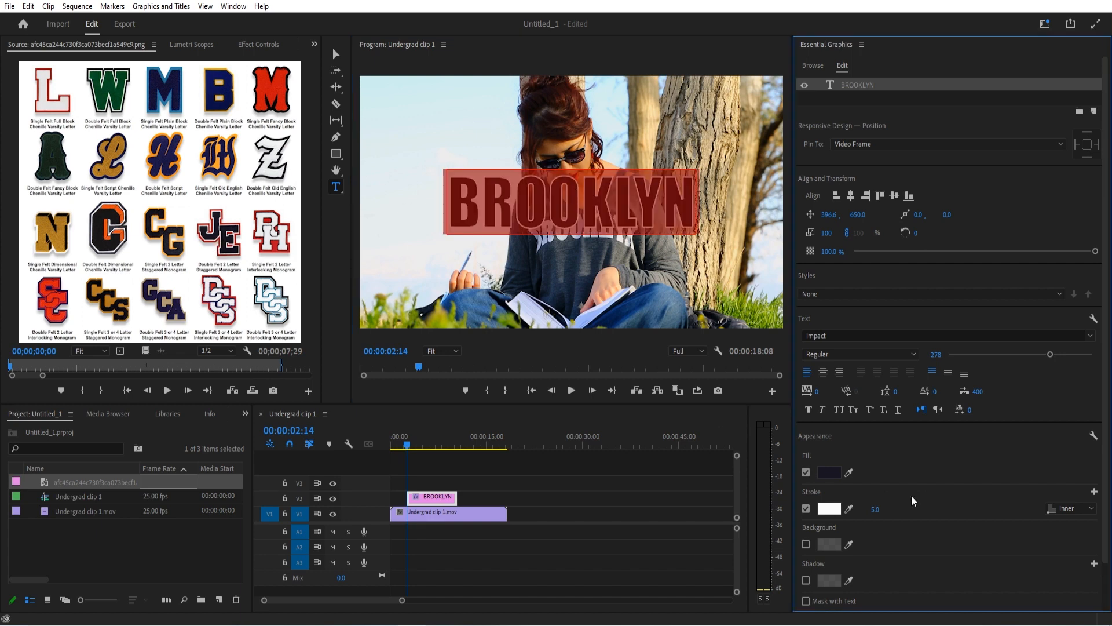
pyautogui.click(1069, 505)
pyautogui.click(999, 499)
pyautogui.click(1079, 514)
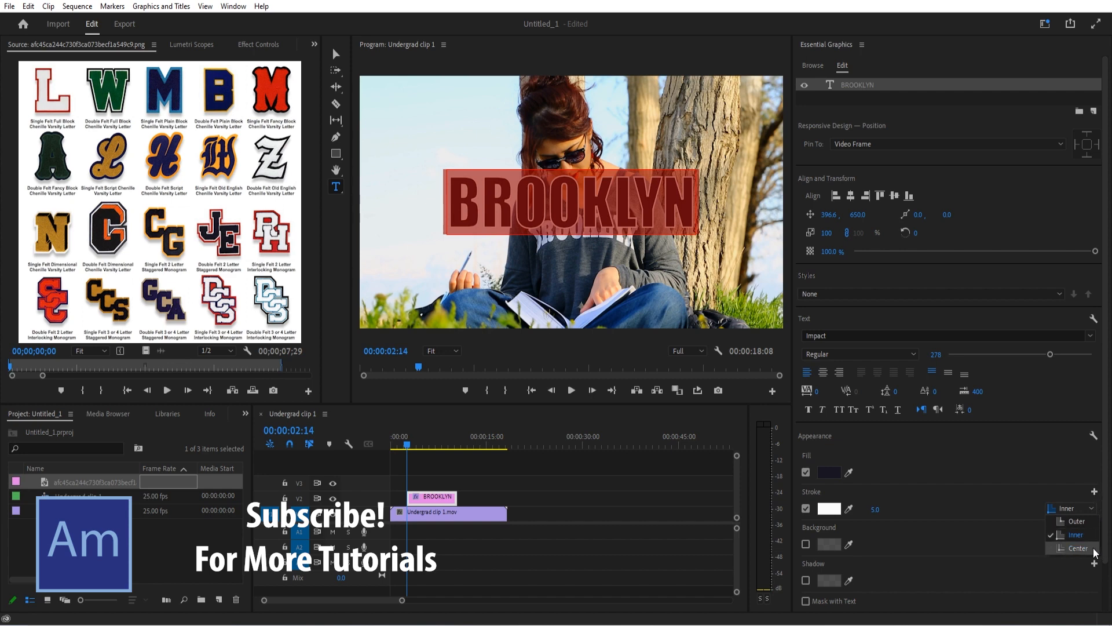
pyautogui.click(992, 499)
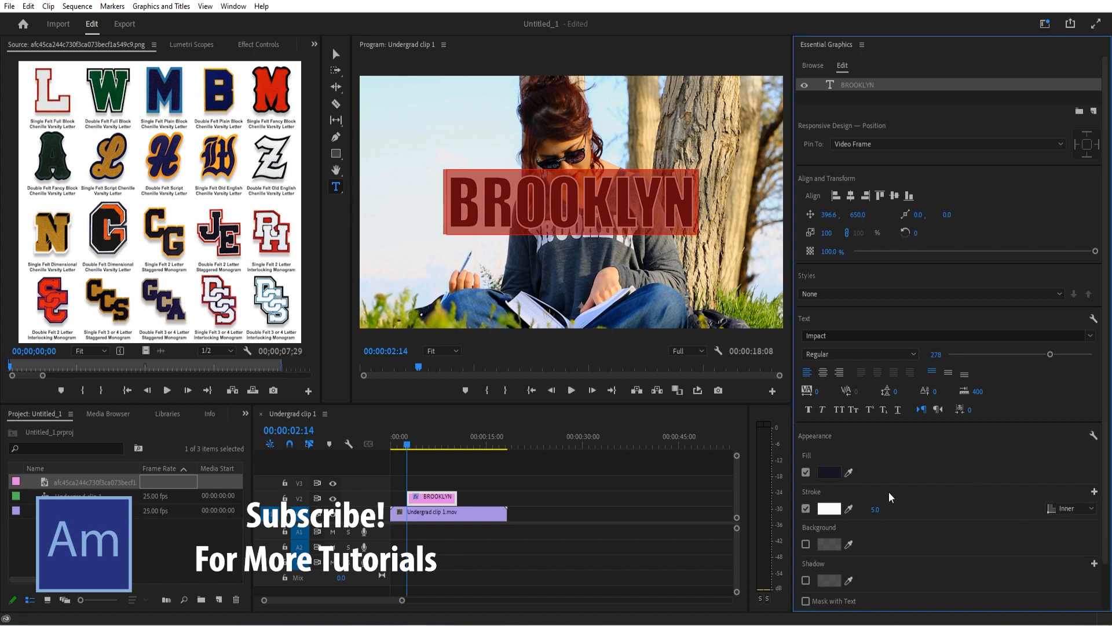
# Set the white inner stroke's width to 4
pyautogui.moveTo(874, 510)
pyautogui.mouseDown()
pyautogui.moveTo(903, 510)
pyautogui.moveTo(873, 510)
pyautogui.mouseUp()
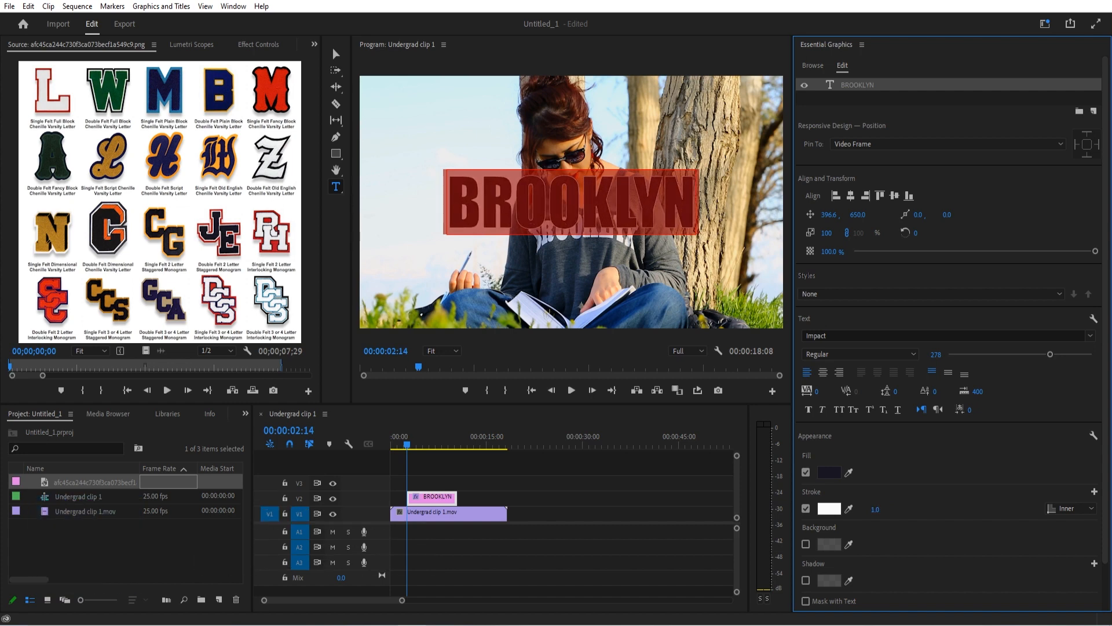
pyautogui.click(883, 507)
pyautogui.write('3')
pyautogui.press('Return')
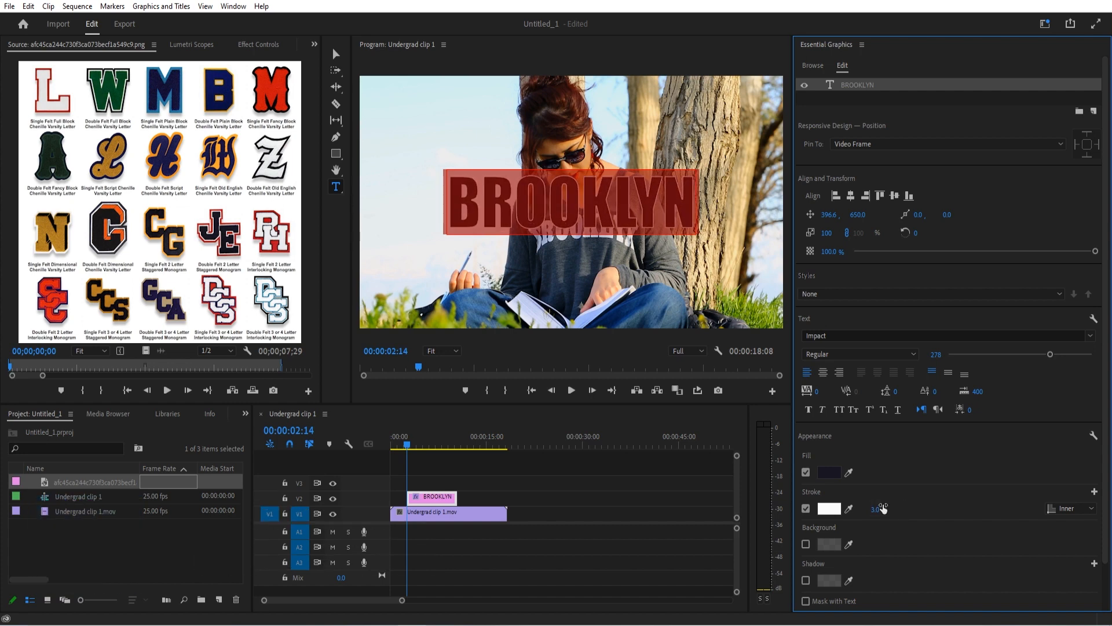
pyautogui.click(889, 507)
pyautogui.write('4')
pyautogui.press('Return')
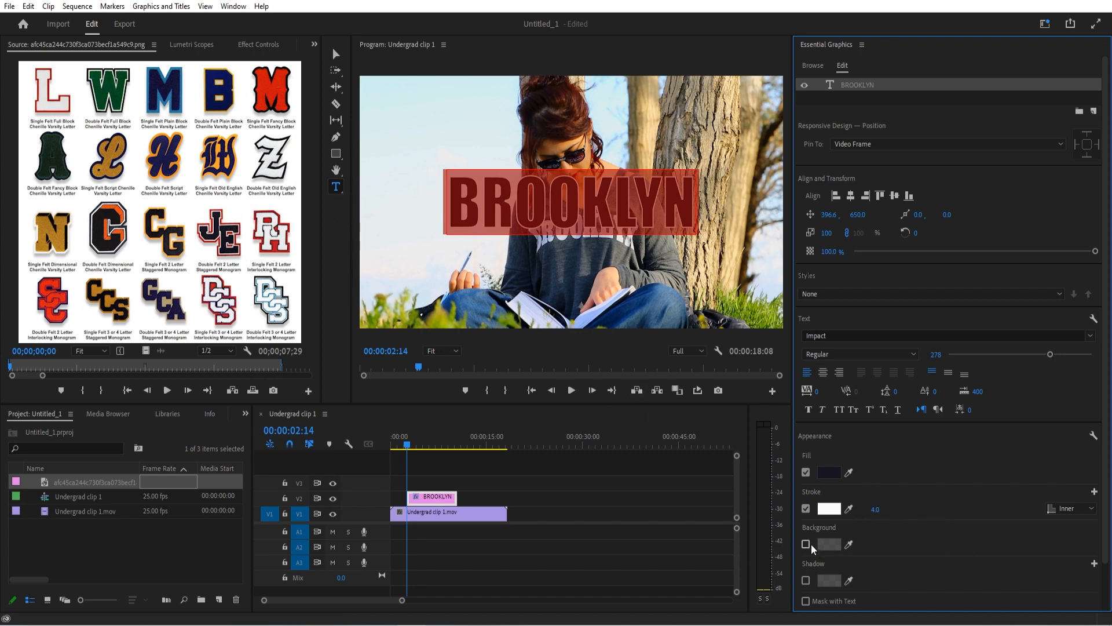
# Add a second, outer stroke to the text and color it red (AD2D37), sampled from the JE monogram in the reference image
pyautogui.click(1095, 491)
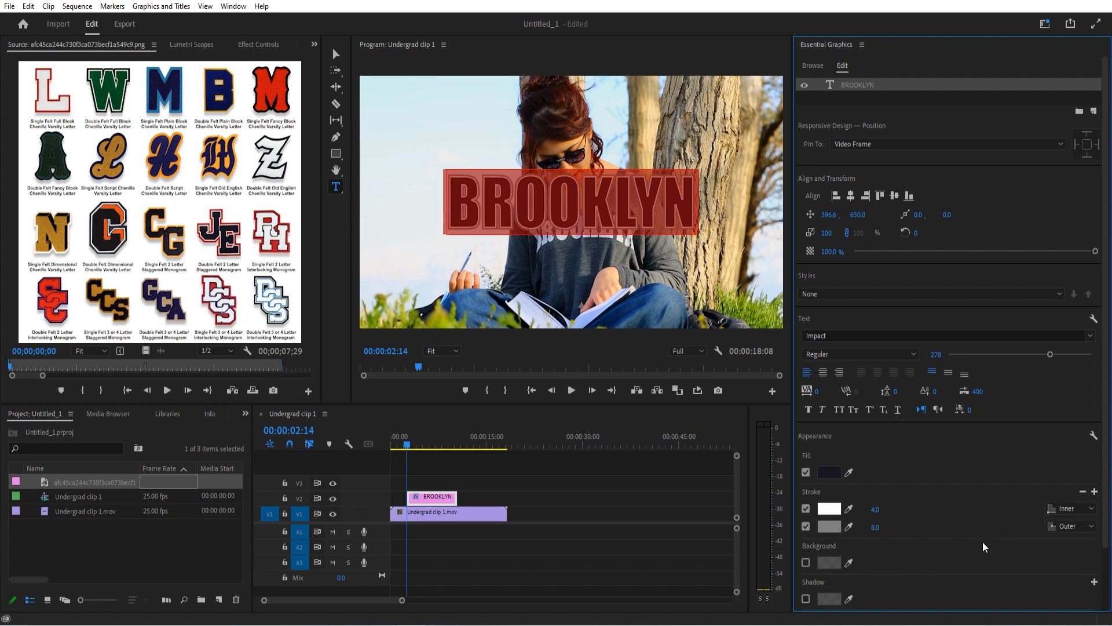
pyautogui.click(824, 528)
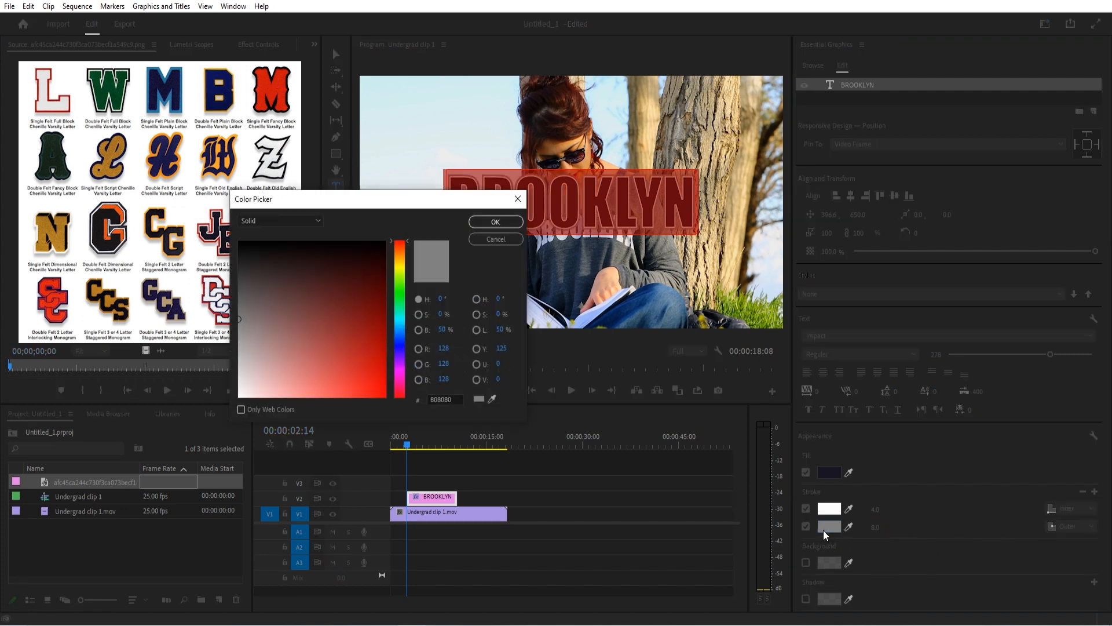
pyautogui.moveTo(409, 200); pyautogui.dragTo(415, 200)
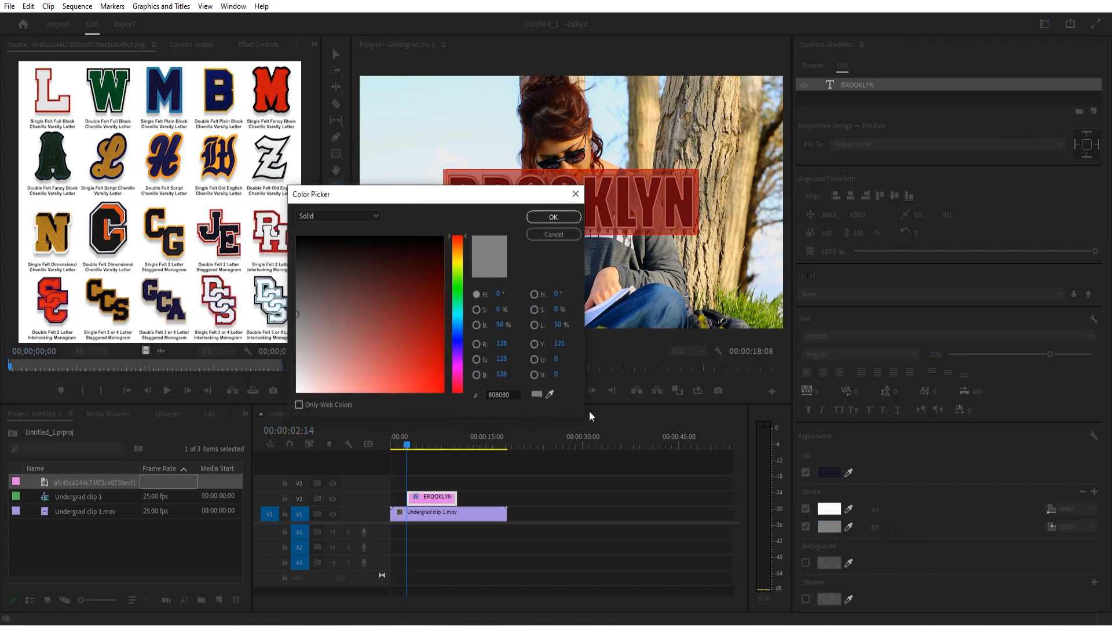
pyautogui.click(550, 394)
pyautogui.click(215, 210)
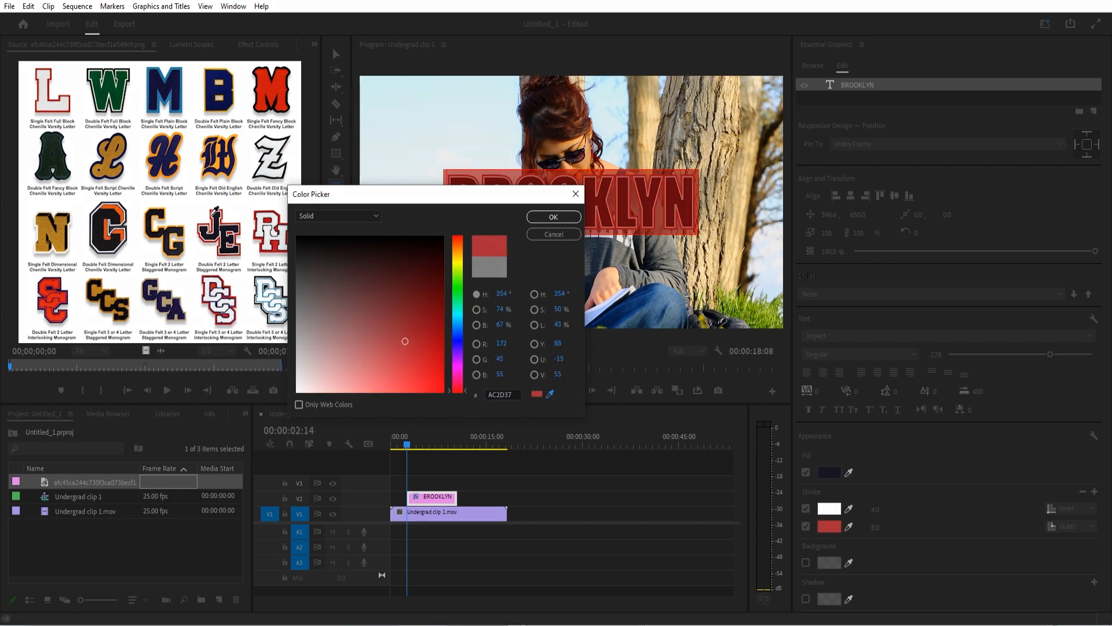
pyautogui.click(542, 216)
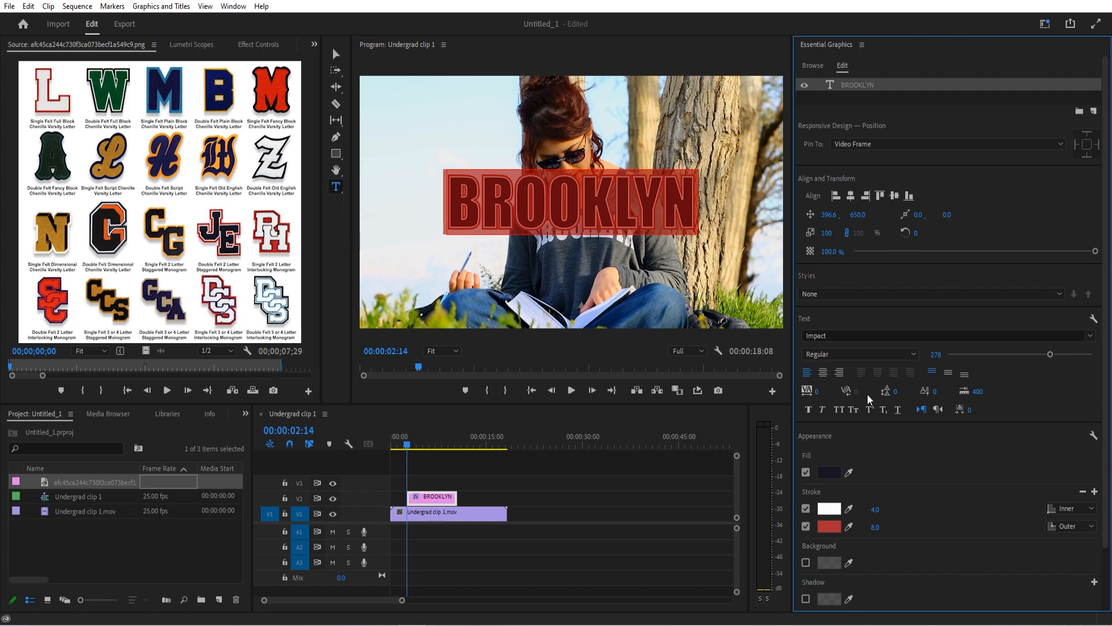
# Set the red outer stroke's width to 4 and deselect the letters to preview the outline
pyautogui.moveTo(874, 526); pyautogui.dragTo(1033, 527)
pyautogui.click(880, 526)
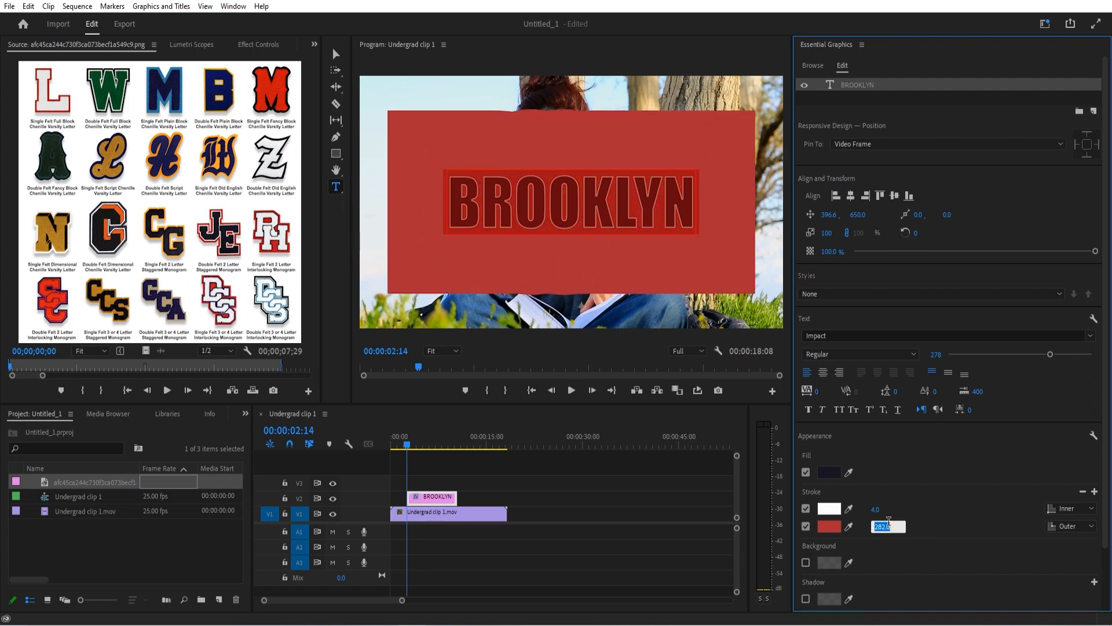
pyautogui.write('4')
pyautogui.press('Return')
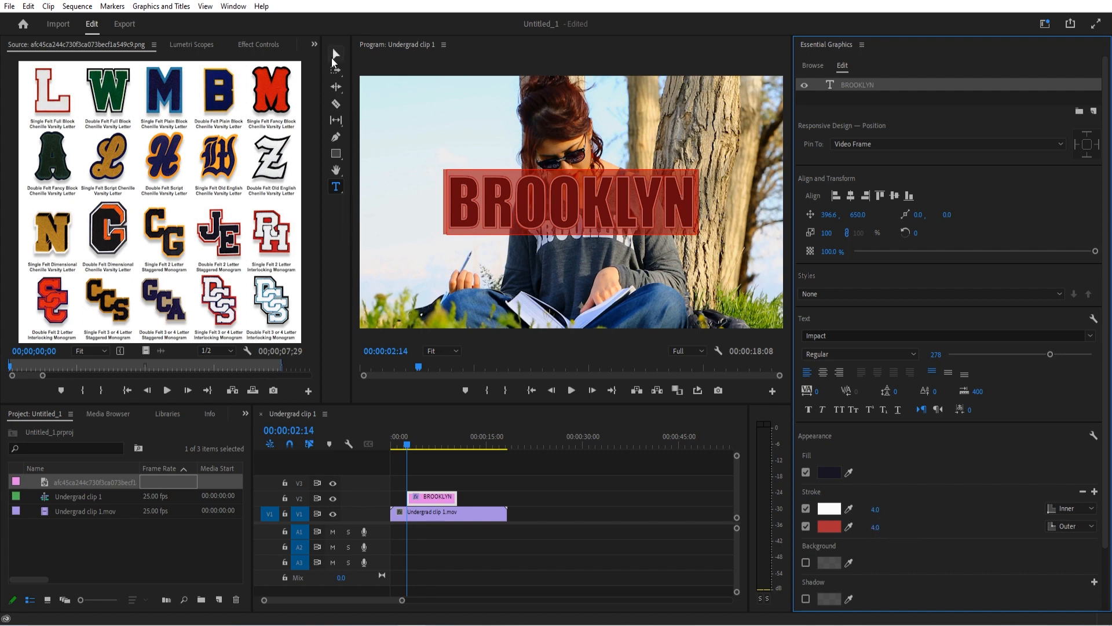
pyautogui.click(488, 193)
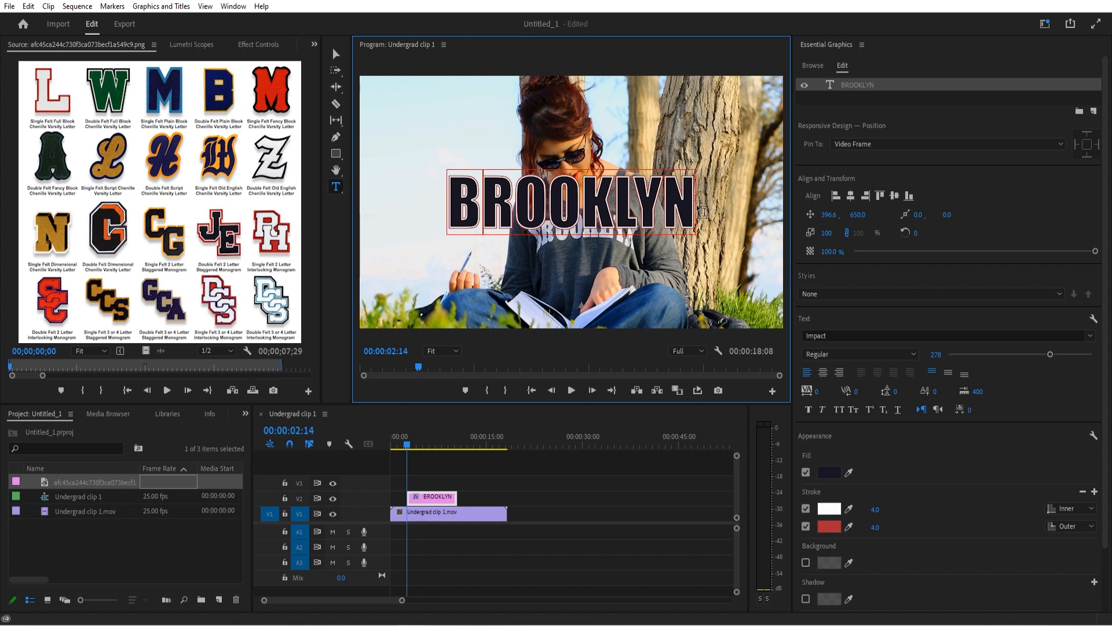
# Select all of the BROOKLYN text and set both the white inner and red outer stroke widths to 6
pyautogui.hotkey('ctrl', 'a')
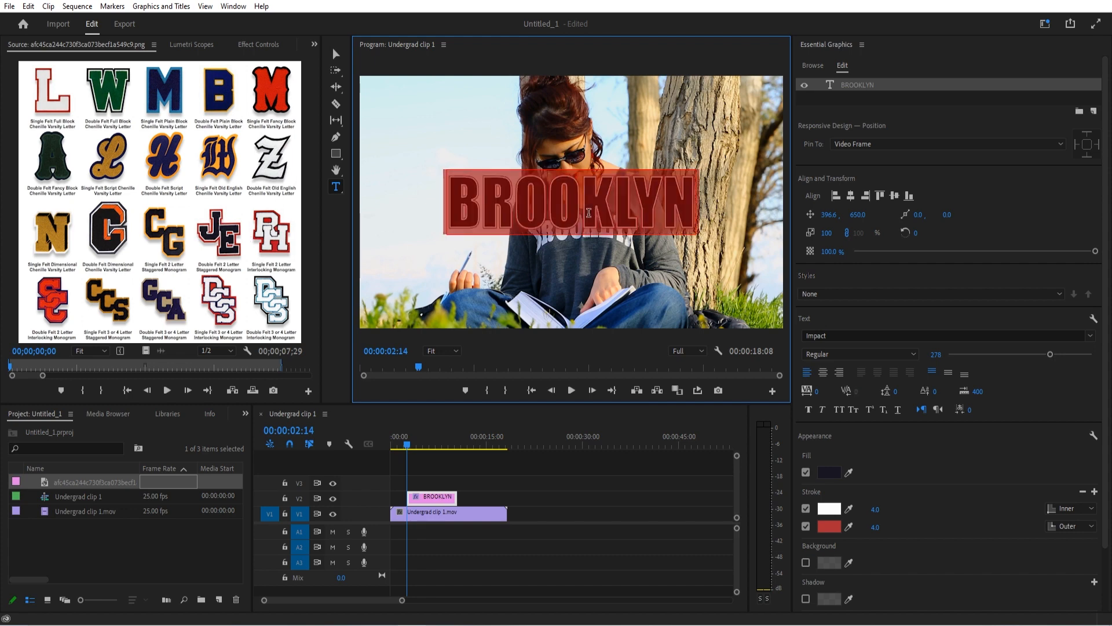
pyautogui.click(877, 510)
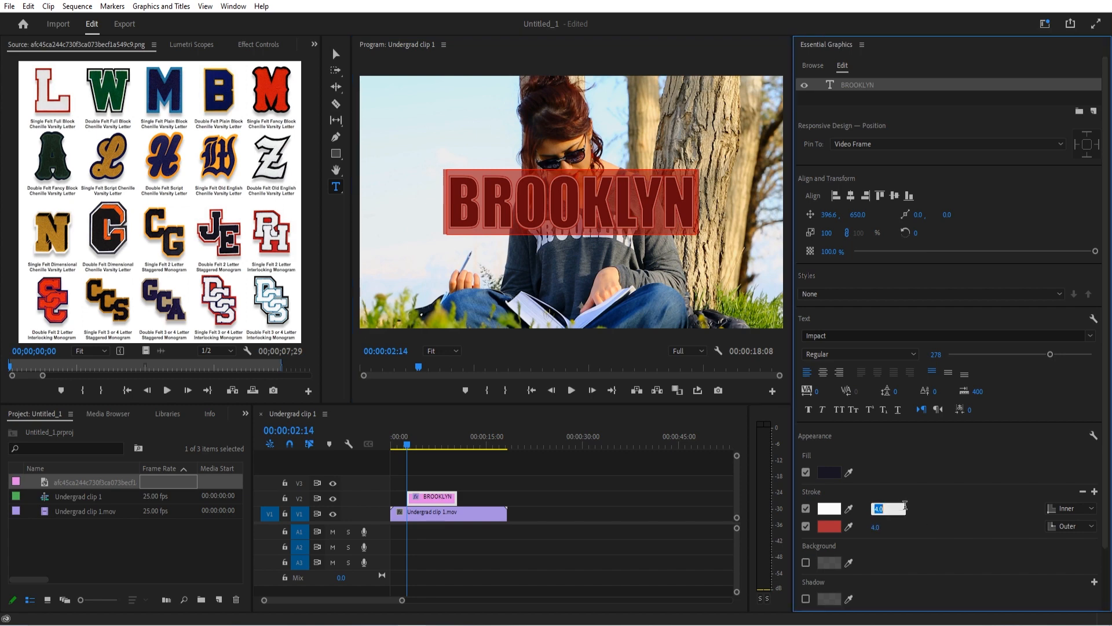
pyautogui.write('6')
pyautogui.click(881, 528)
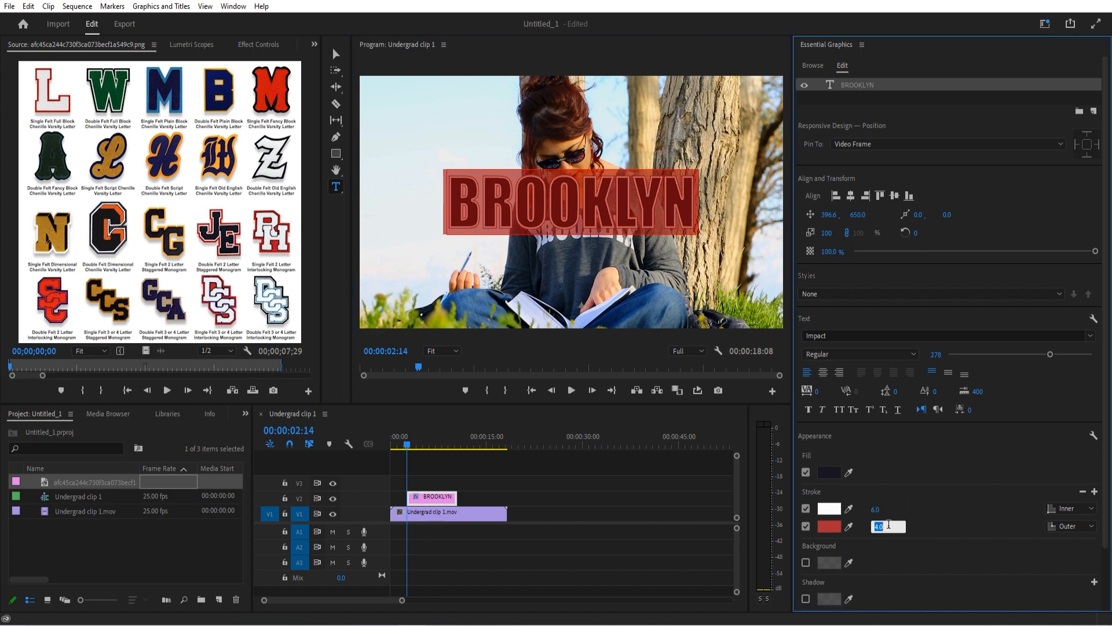
pyautogui.write('6')
pyautogui.press('Return')
# Set both the white inner and red outer stroke widths to 8, preview the text, and reselect it
pyautogui.click(879, 509)
pyautogui.write('8')
pyautogui.press('Return')
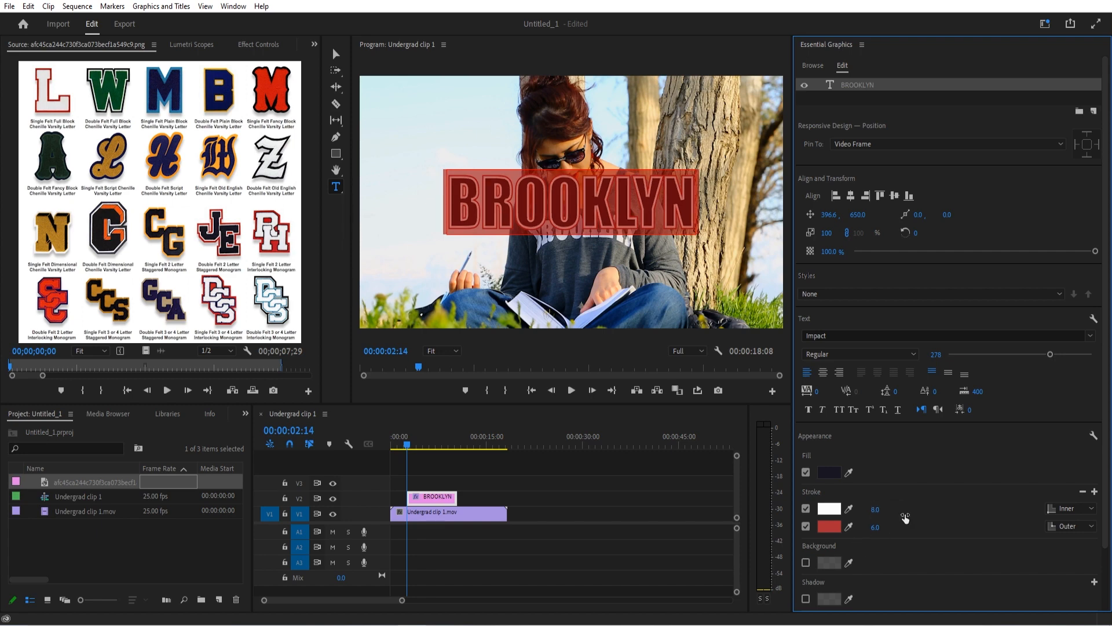
pyautogui.click(882, 526)
pyautogui.write('8')
pyautogui.press('Return')
pyautogui.click(537, 205)
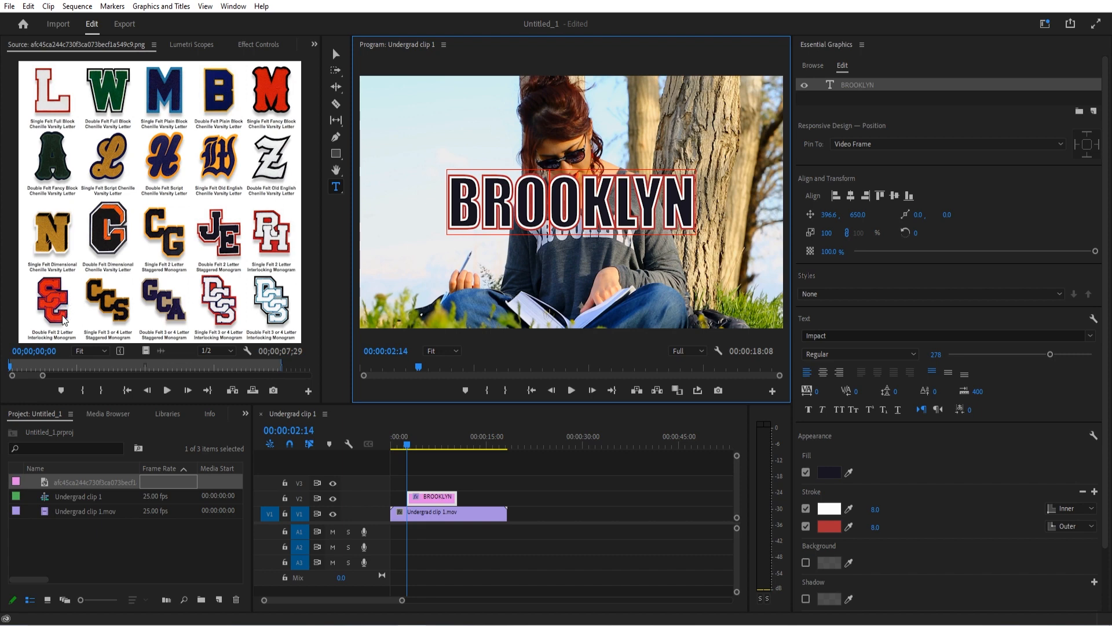
pyautogui.doubleClick(587, 201)
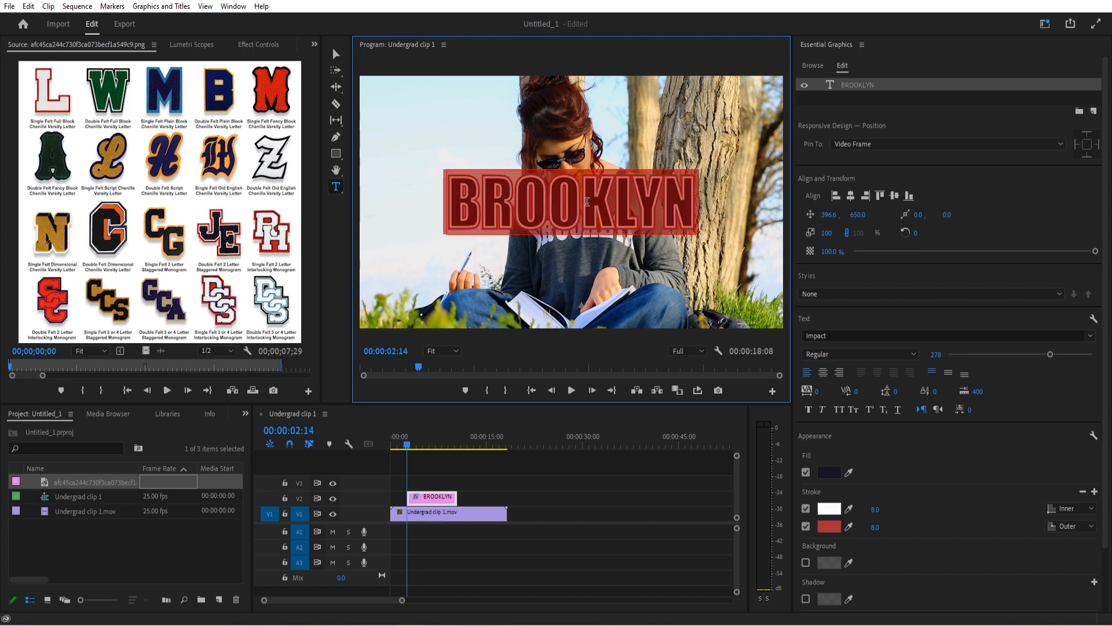
# Change the BROOKLYN text fill to the red-orange sampled from the double felt SC monogram in the reference image, and deselect the letters
pyautogui.click(848, 473)
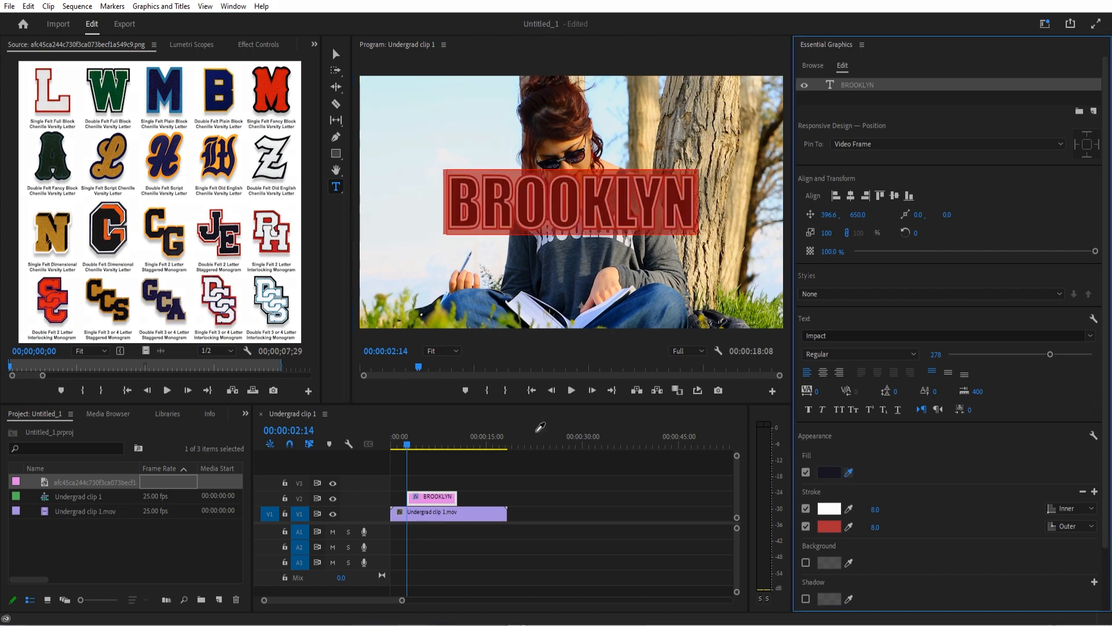
pyautogui.click(50, 282)
pyautogui.click(567, 207)
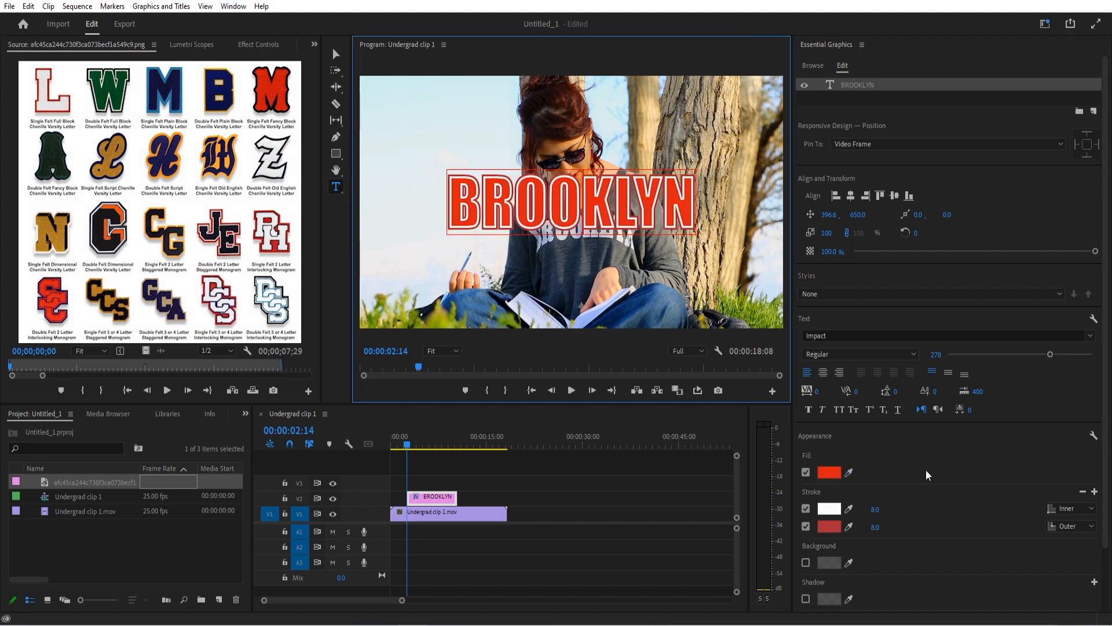
# Try to recolor the inner stroke dark blue while the letters are not selected
pyautogui.click(849, 509)
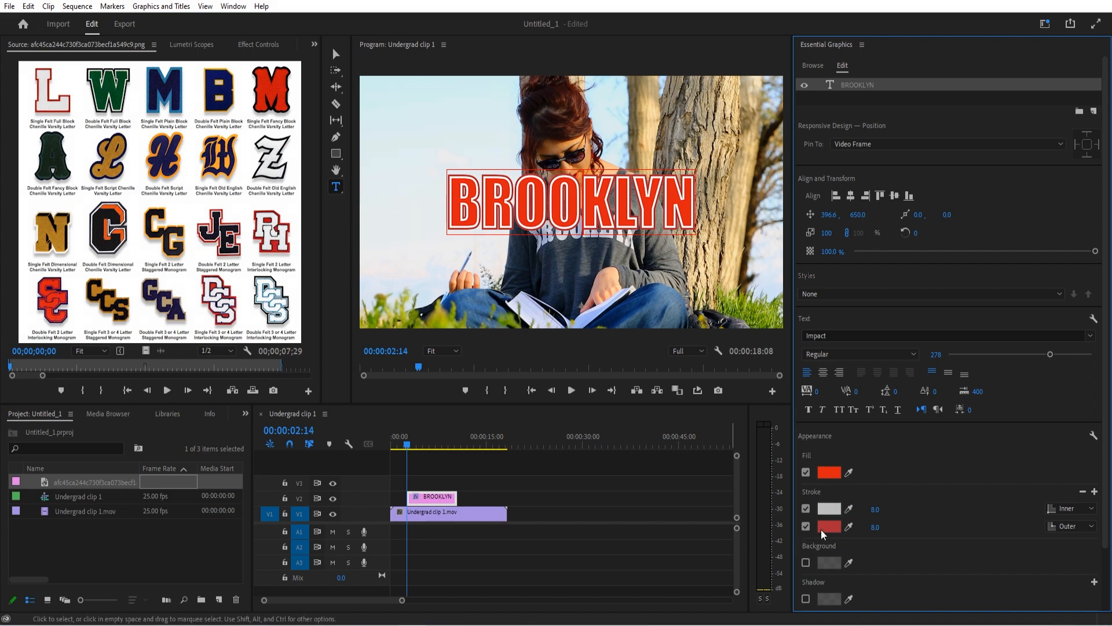
pyautogui.click(829, 508)
pyautogui.moveTo(457, 300); pyautogui.dragTo(457, 346)
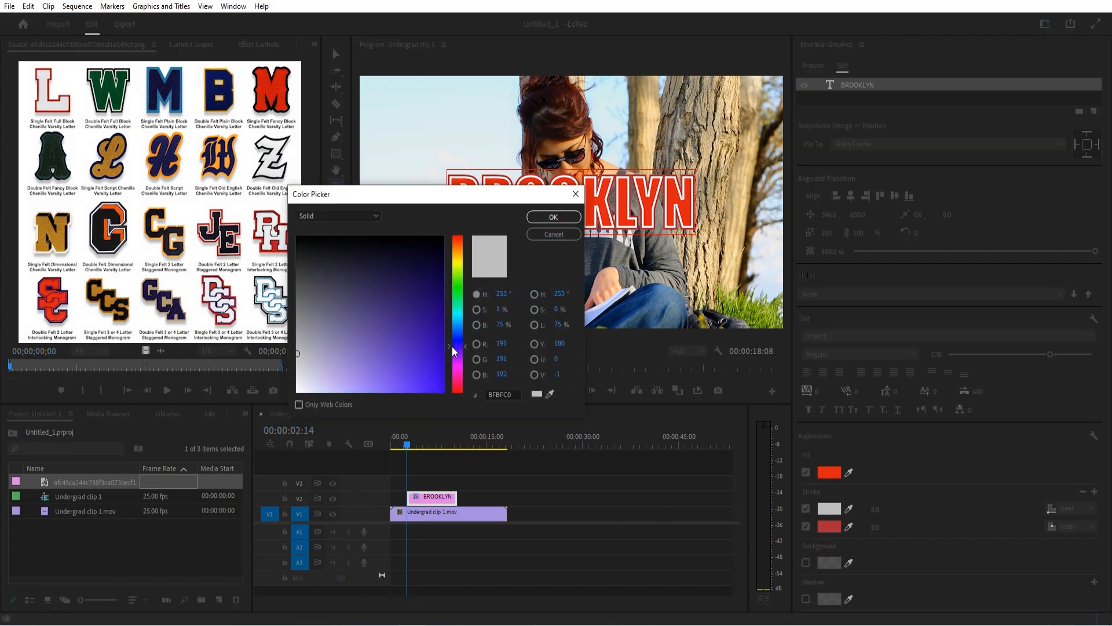
pyautogui.click(444, 286)
pyautogui.click(557, 216)
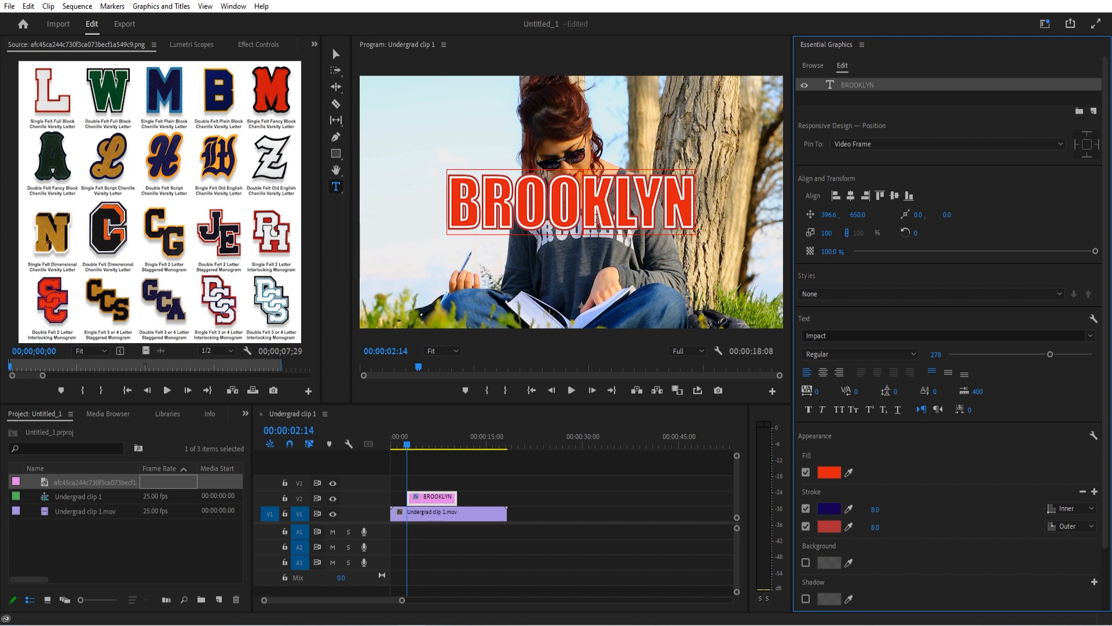
# With all the text selected, color the inner stroke navy (040059) and match the outer stroke to the red-orange fill
pyautogui.click(829, 508)
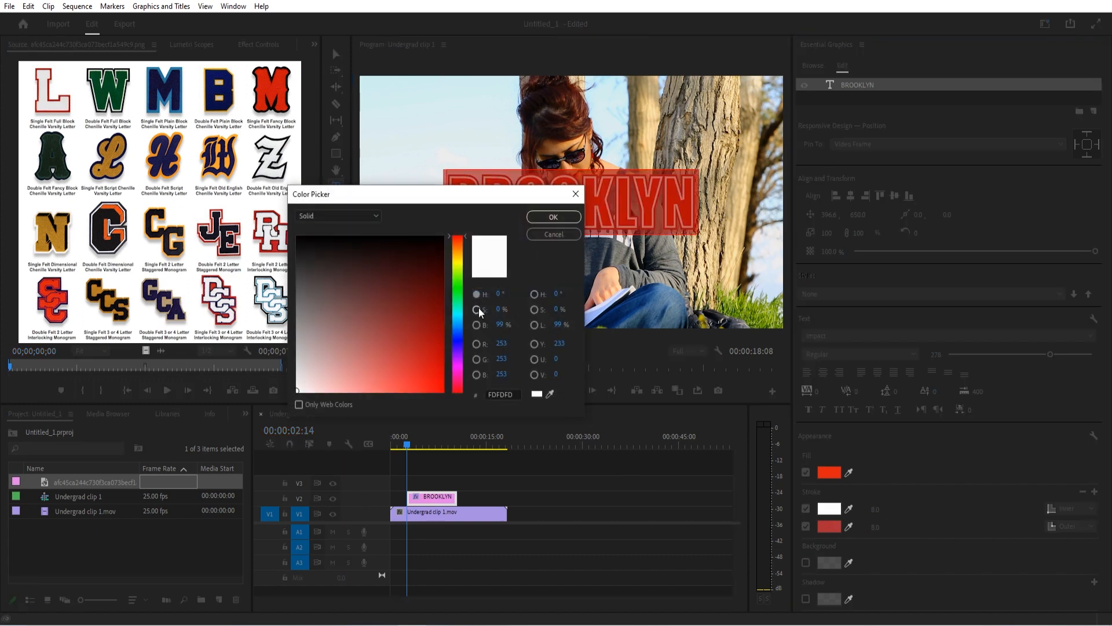
pyautogui.click(459, 341)
pyautogui.moveTo(432, 305)
pyautogui.mouseDown()
pyautogui.moveTo(445, 280)
pyautogui.moveTo(452, 289)
pyautogui.mouseUp()
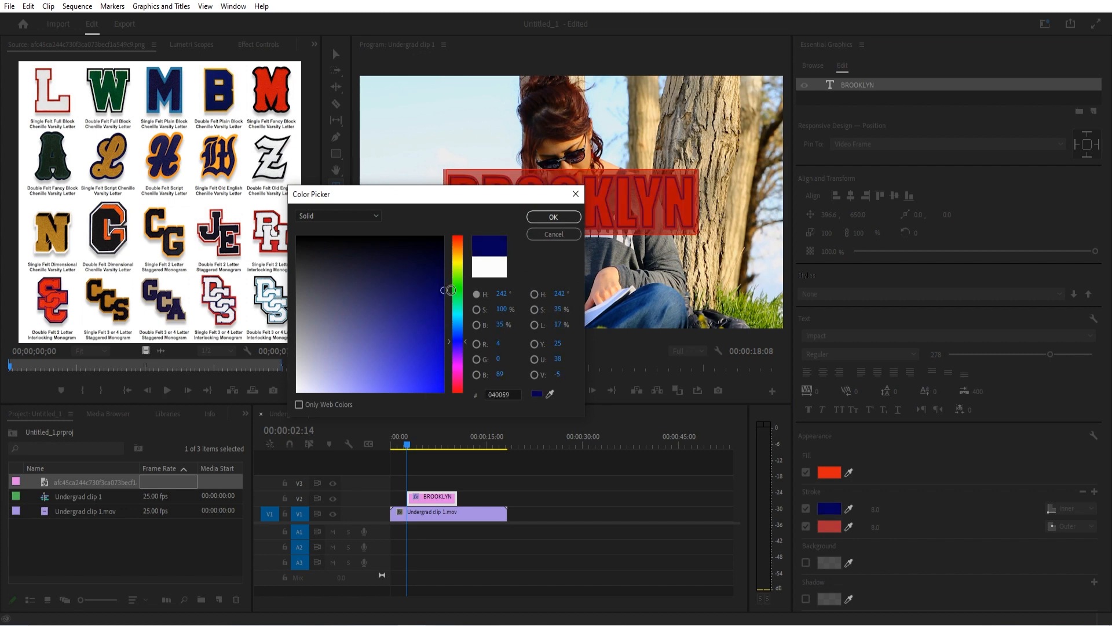
pyautogui.click(553, 217)
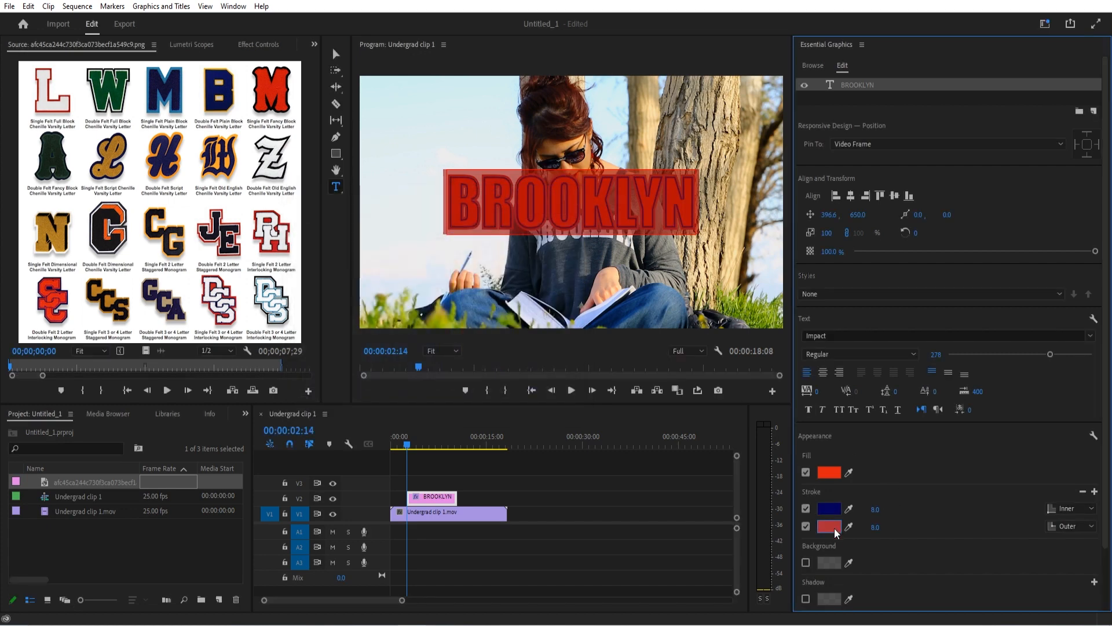
pyautogui.click(849, 527)
pyautogui.click(832, 472)
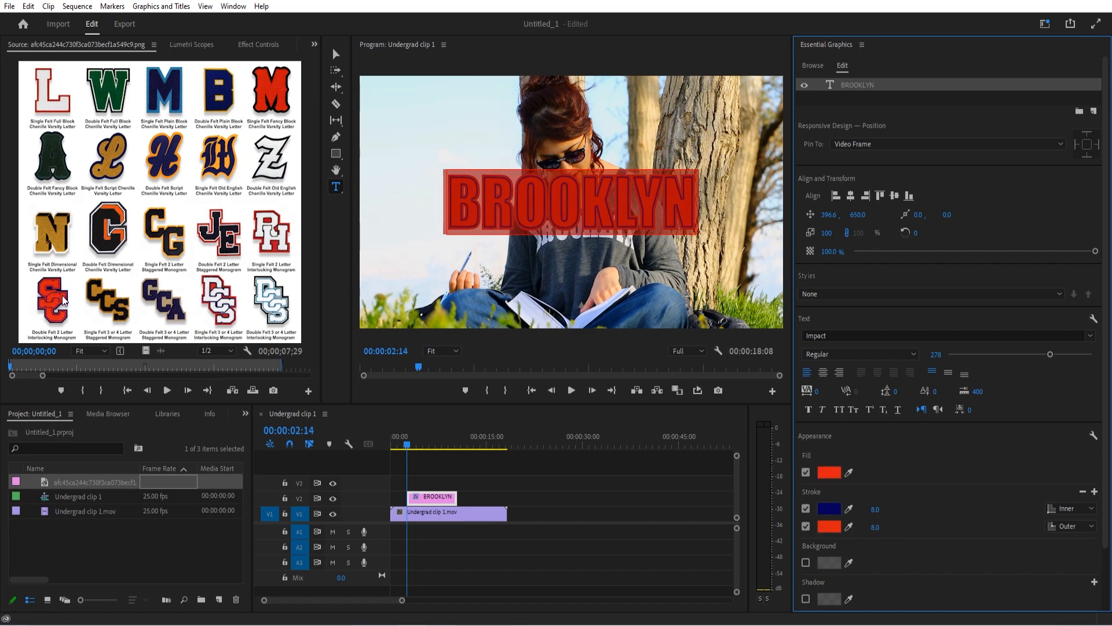
# Set the navy inner stroke's width to 4 and the red-orange outer stroke's width to 12
pyautogui.click(876, 509)
pyautogui.write('4')
pyautogui.press('Return')
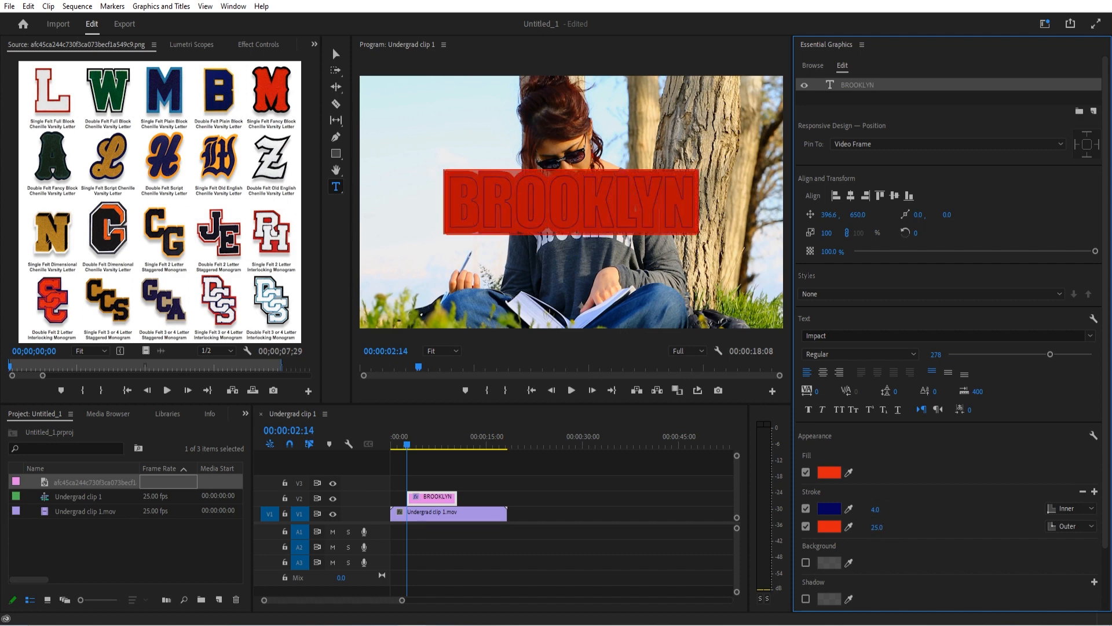
pyautogui.click(873, 527)
pyautogui.write('12')
pyautogui.press('Return')
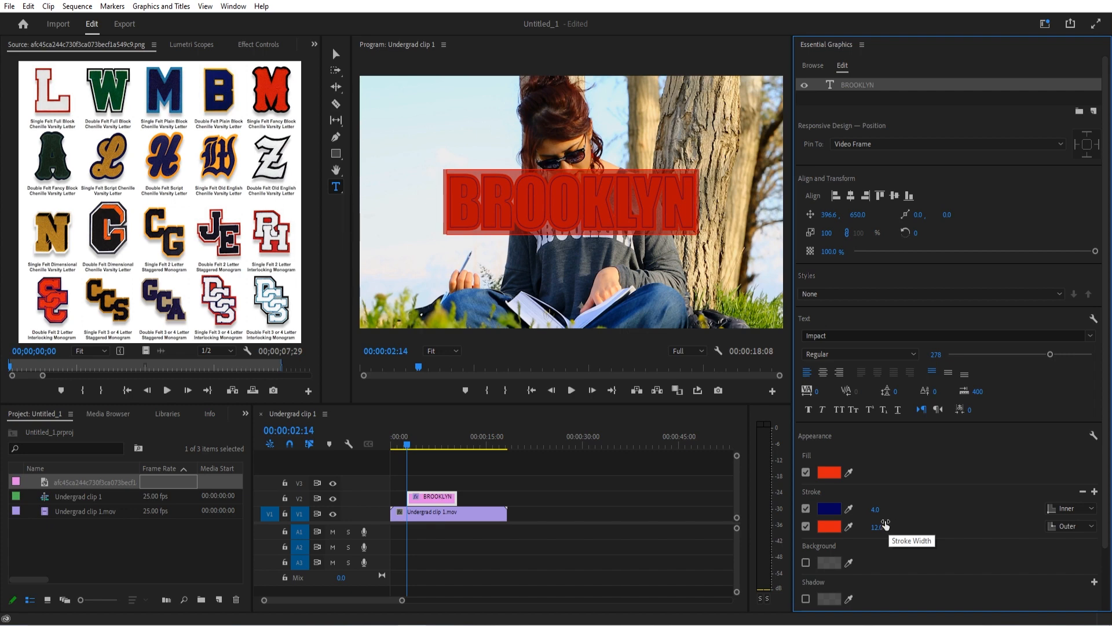
# Add a third, outer stroke in the navy sampled from the inner stroke and set its width to 26
pyautogui.click(1094, 492)
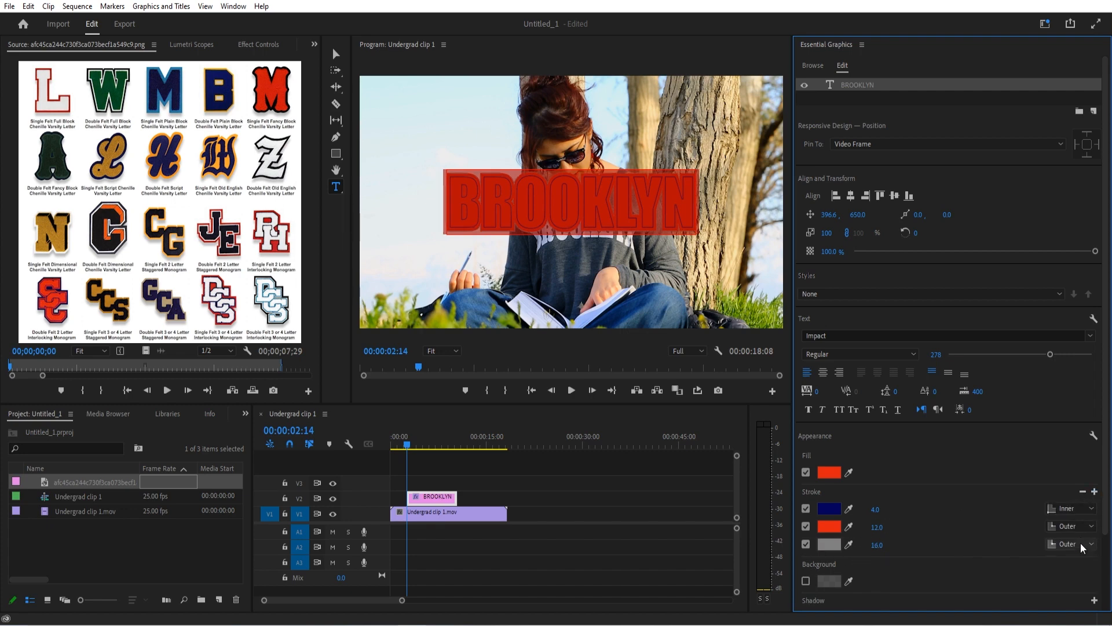
pyautogui.click(848, 544)
pyautogui.click(829, 508)
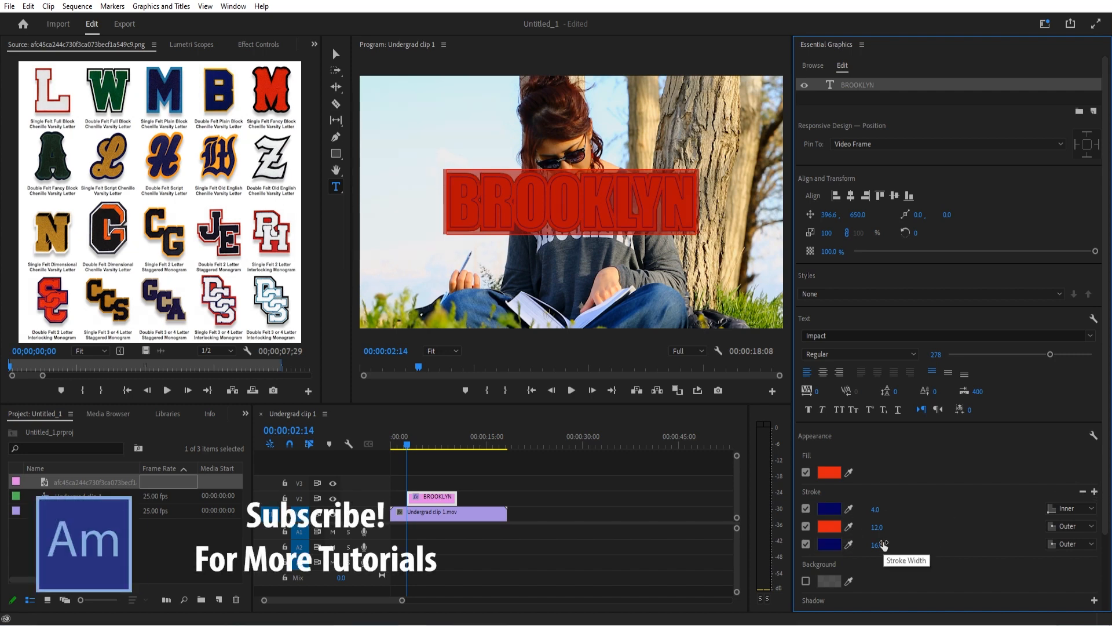
pyautogui.moveTo(881, 545); pyautogui.dragTo(887, 545)
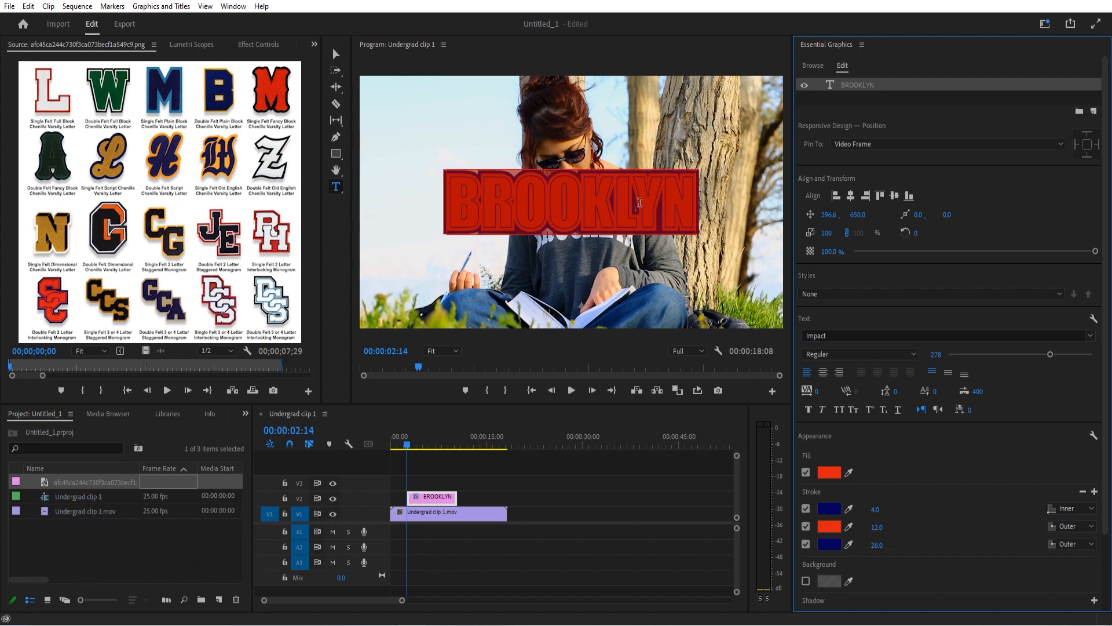
# Select all of the BROOKLYN text and increase its tracking to 77
pyautogui.click(639, 202)
pyautogui.hotkey('ctrl', 'a')
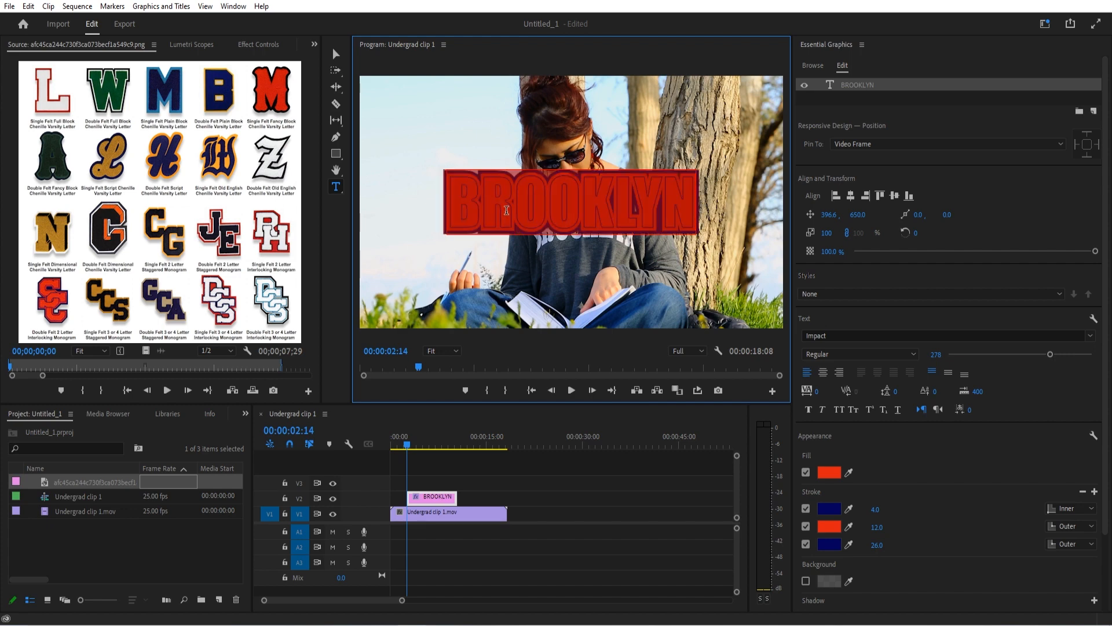
pyautogui.moveTo(812, 392); pyautogui.dragTo(849, 394)
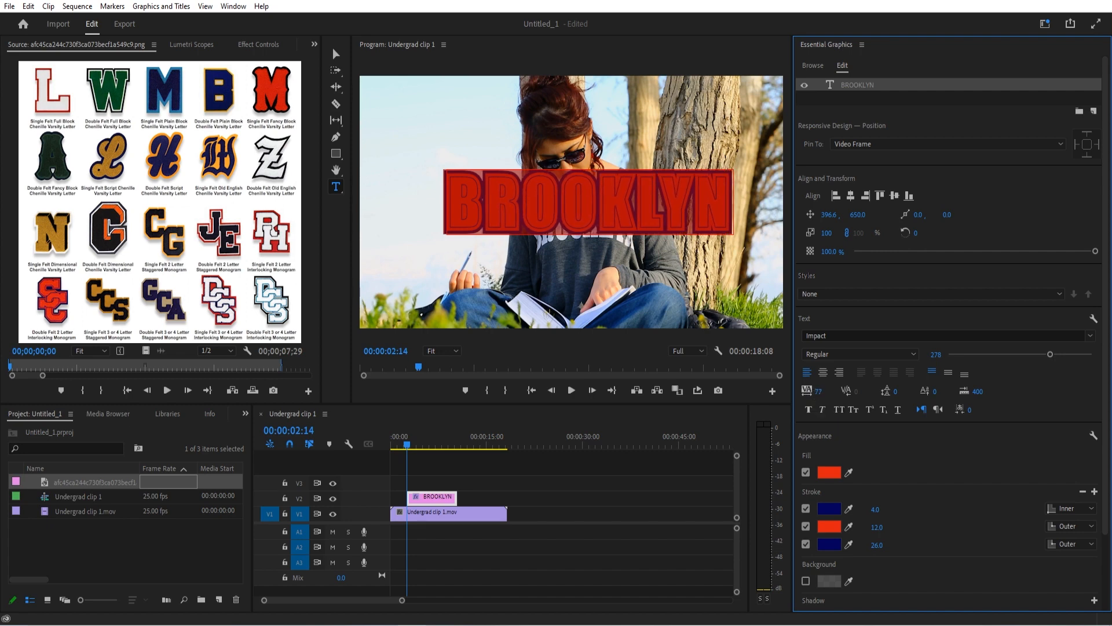
# Switch to the Selection tool and move the BROOKLYN text down and left to about position 241.7, 709.9
pyautogui.click(315, 44)
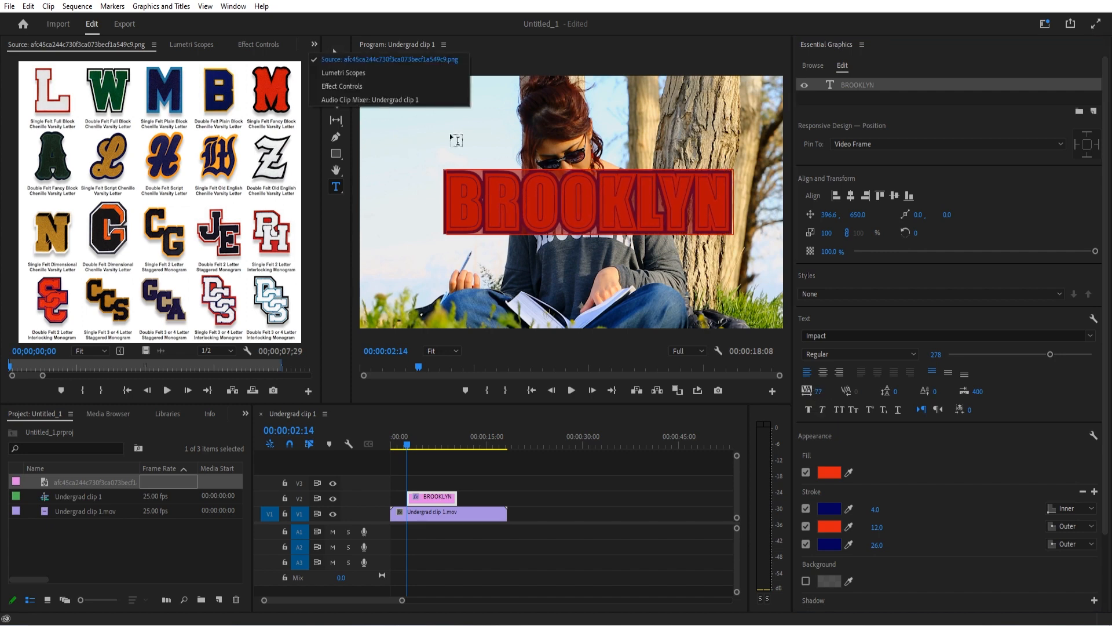
pyautogui.click(564, 189)
pyautogui.click(337, 54)
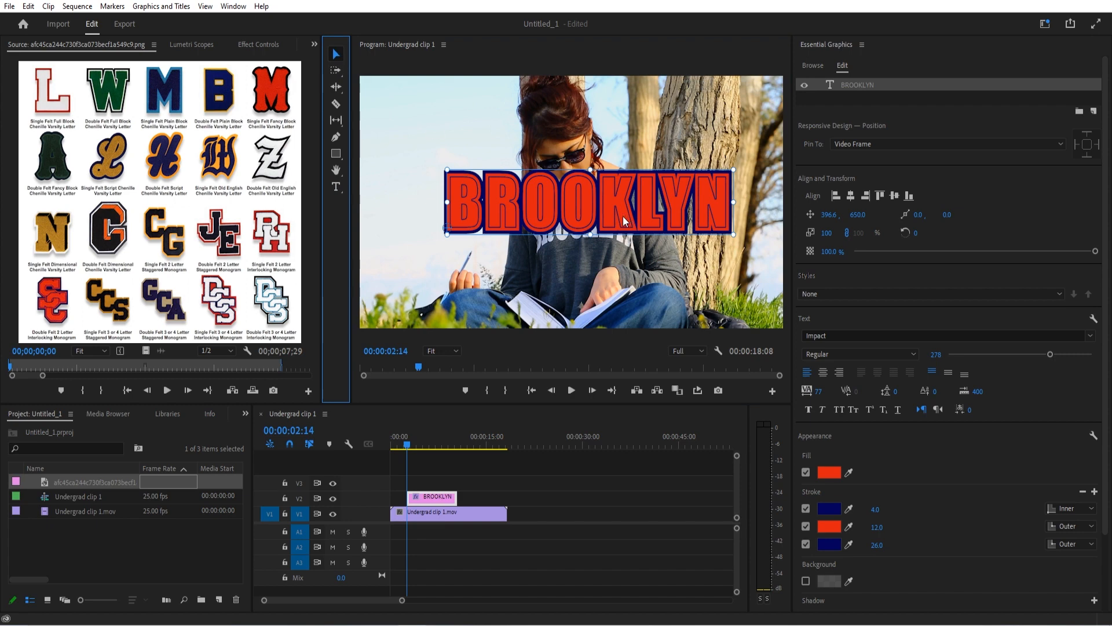
pyautogui.moveTo(625, 221); pyautogui.dragTo(592, 235)
# Reduce the outermost navy stroke's width to 20, and settle on a width of 23
pyautogui.click(878, 545)
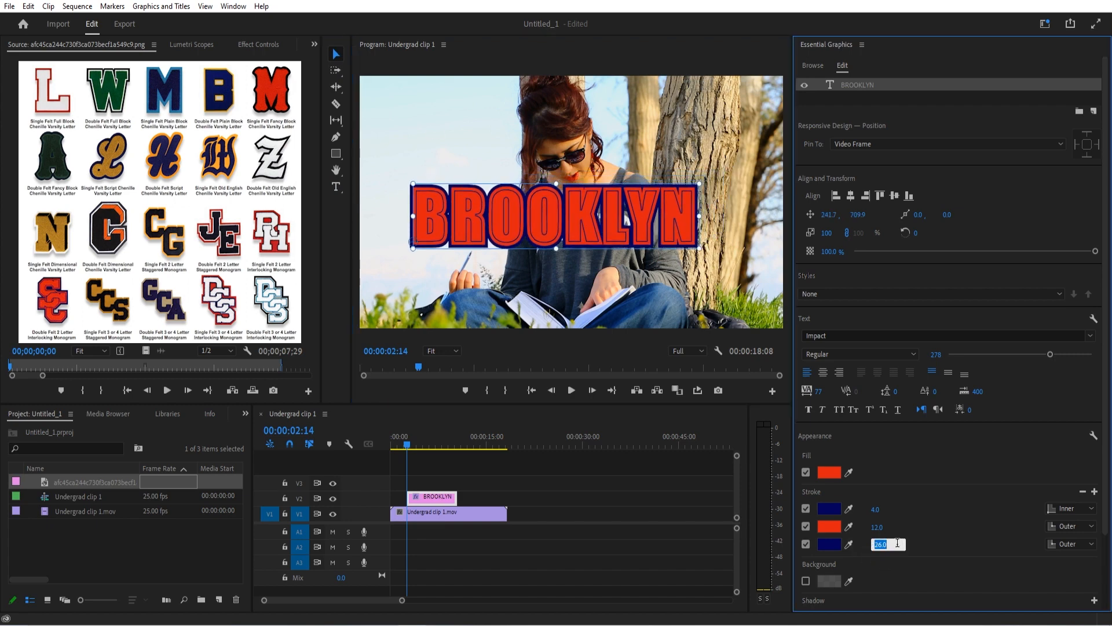
pyautogui.write('20')
pyautogui.press('Return')
pyautogui.click(884, 544)
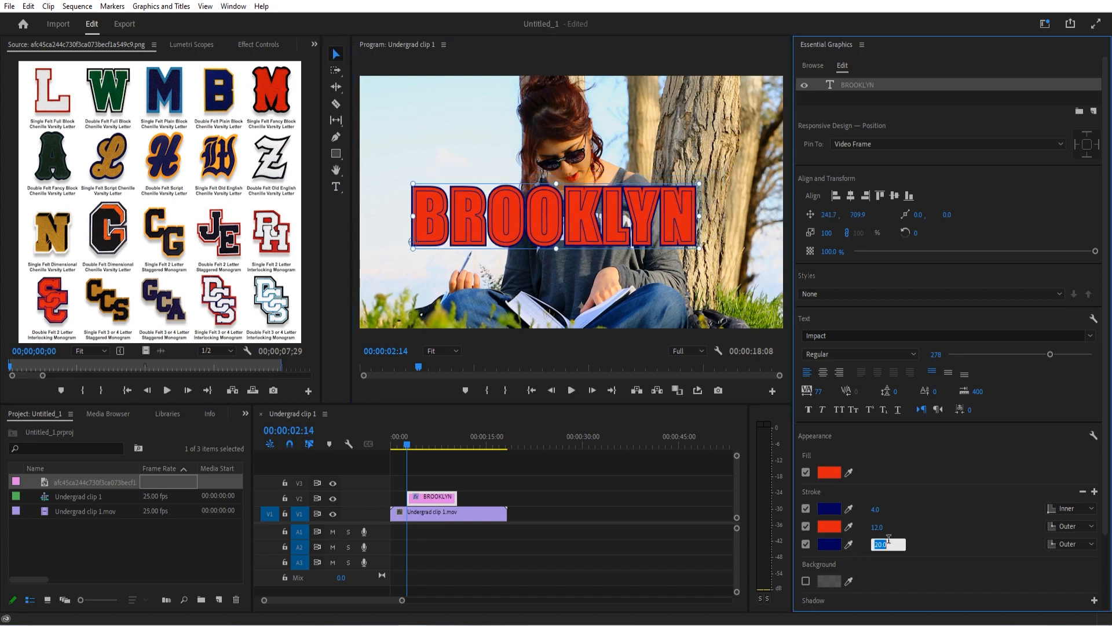
pyautogui.write('23')
pyautogui.press('Return')
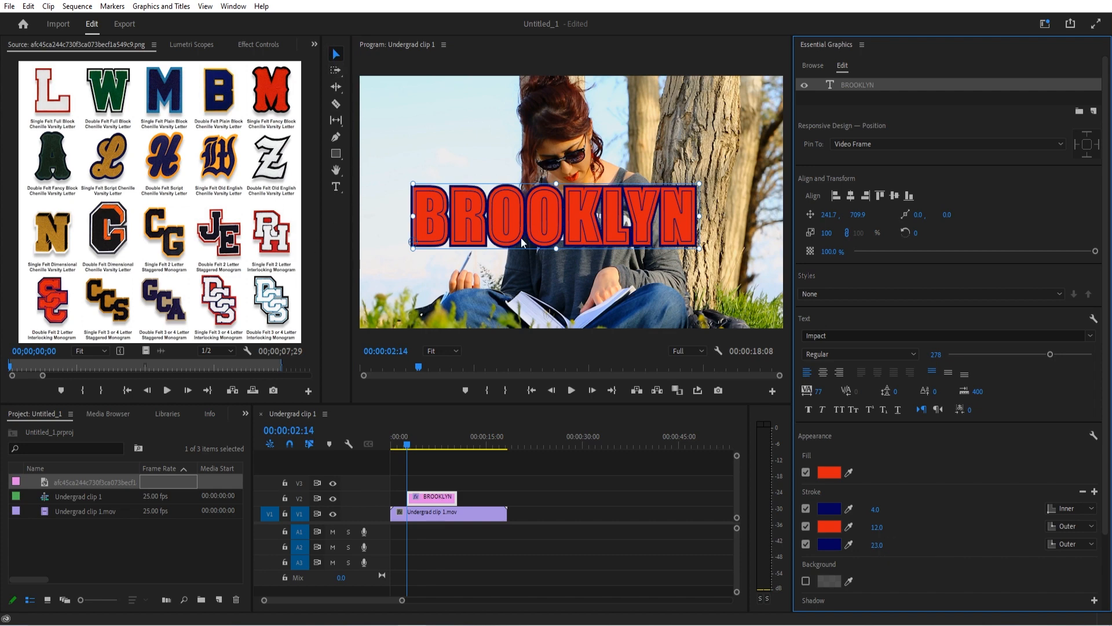
pyautogui.moveTo(522, 242)
pyautogui.mouseDown()
pyautogui.moveTo(525, 211)
pyautogui.moveTo(537, 237)
pyautogui.mouseUp()
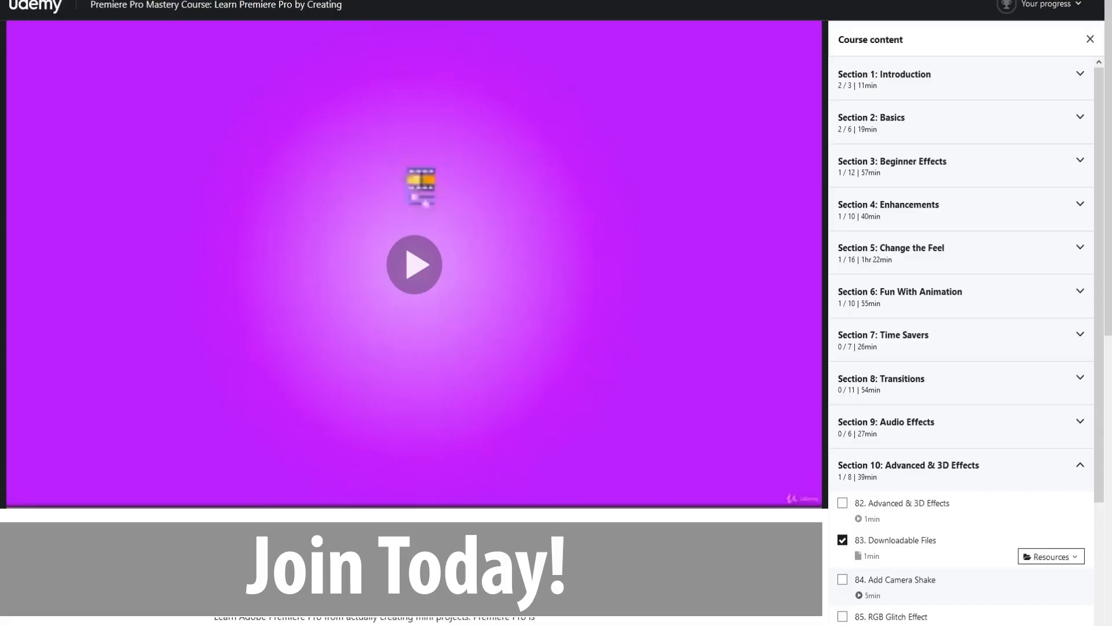
# Switch to the Premiere Pro Mastery Course page on Udemy and review the lessons in its sections, from Beginner Effects to Advanced & 3D Effects
pyautogui.click(971, 83)
pyautogui.click(985, 283)
pyautogui.scroll(-5, 983, 350)
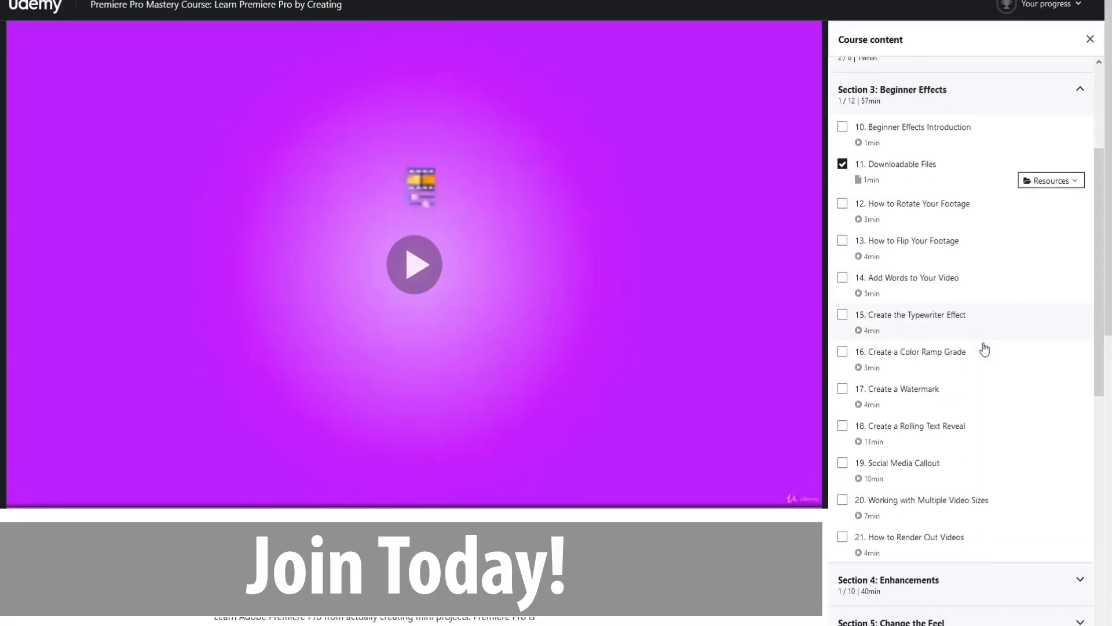
pyautogui.scroll(-3, 933, 284)
pyautogui.click(934, 282)
pyautogui.scroll(-6, 934, 320)
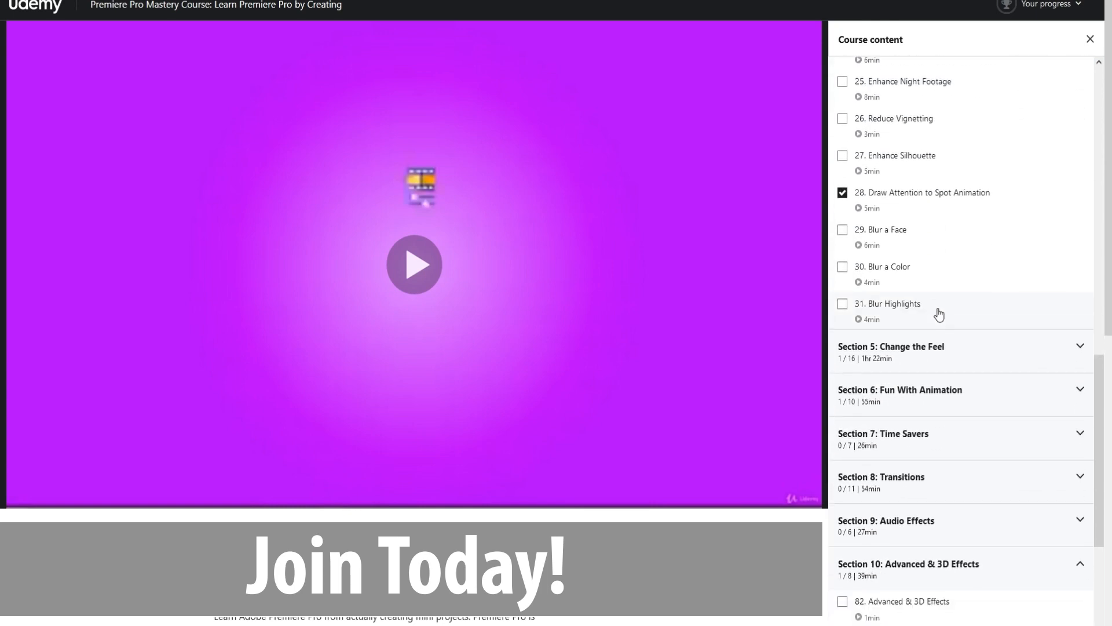
pyautogui.click(940, 313)
pyautogui.scroll(-10, 939, 313)
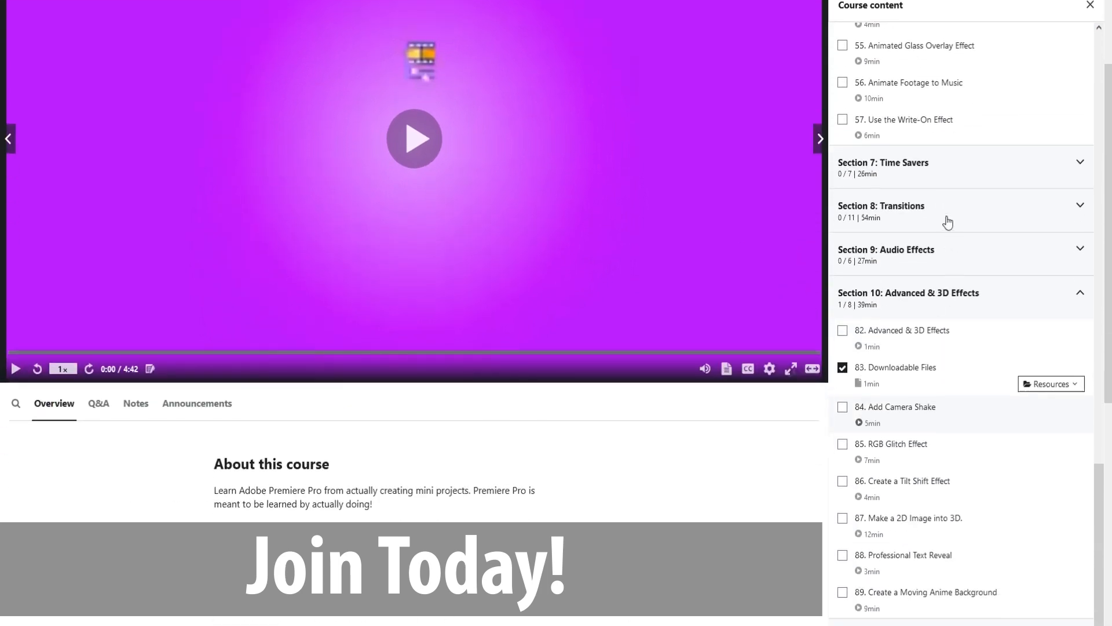
pyautogui.click(944, 219)
pyautogui.scroll(-3, 951, 270)
pyautogui.scroll(-3, 951, 269)
pyautogui.click(951, 340)
pyautogui.scroll(-3, 951, 340)
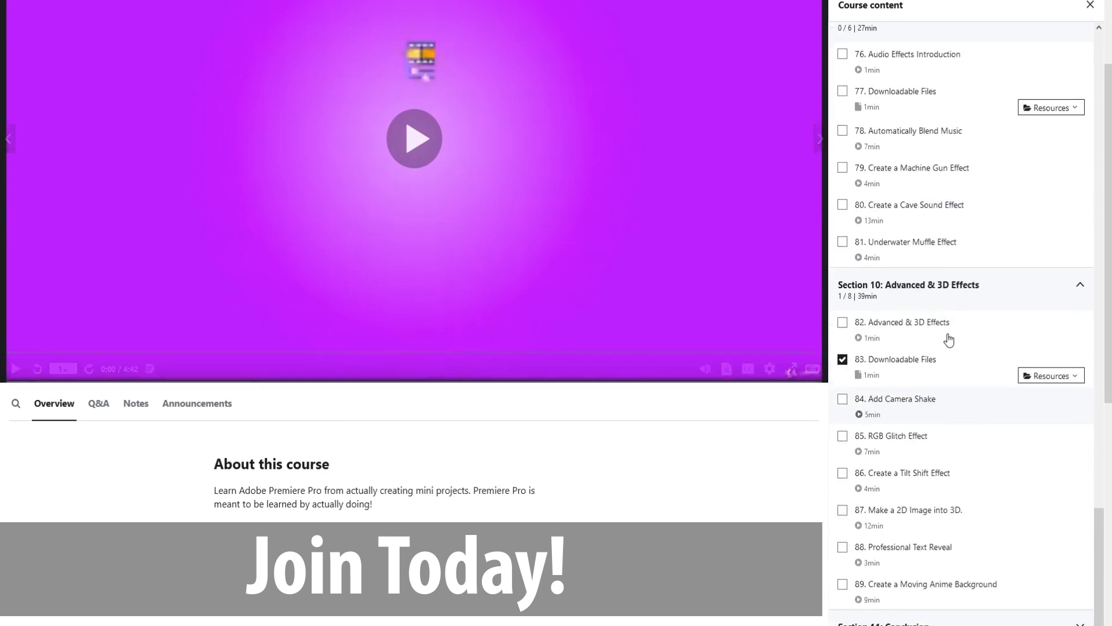